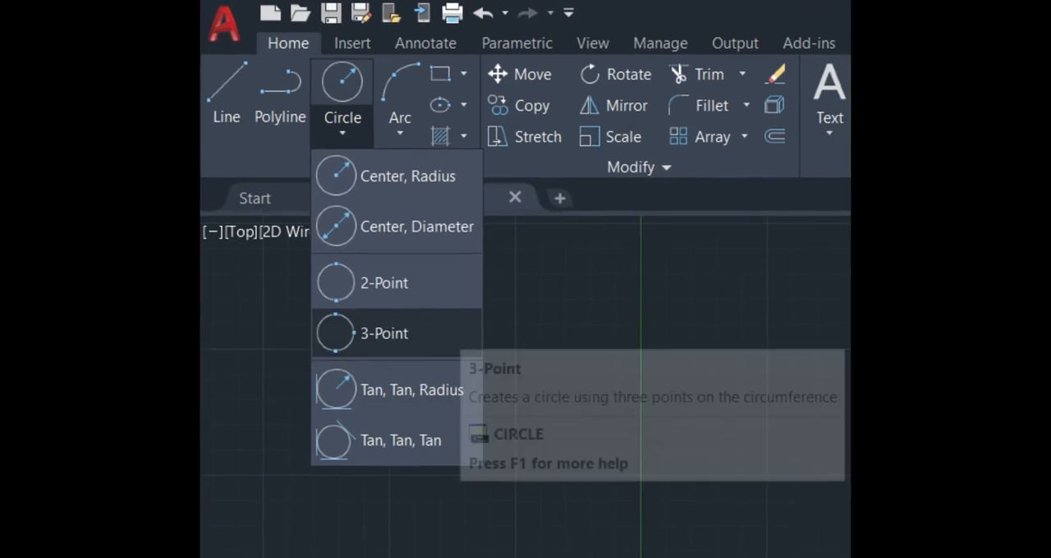
click(385, 333)
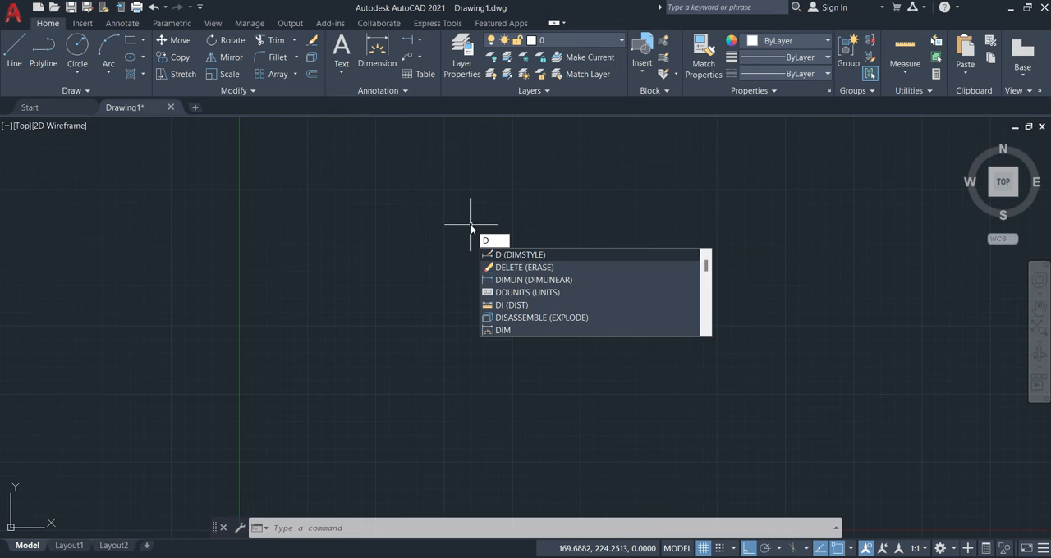
Modify the Standard dimension style so extension lines extend 1 beyond dimension lines and are offset 1 from the origin.
key(Return)
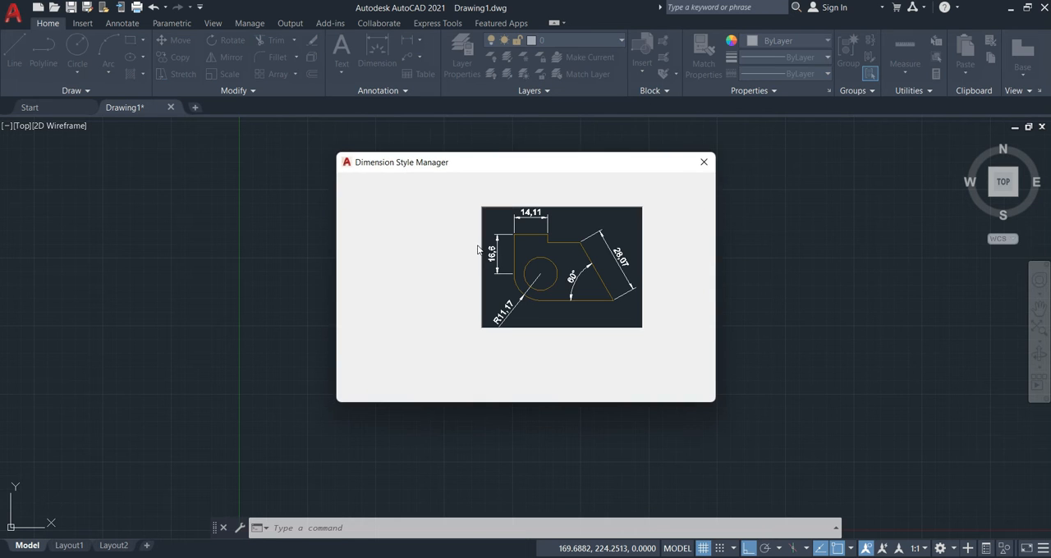
click(378, 236)
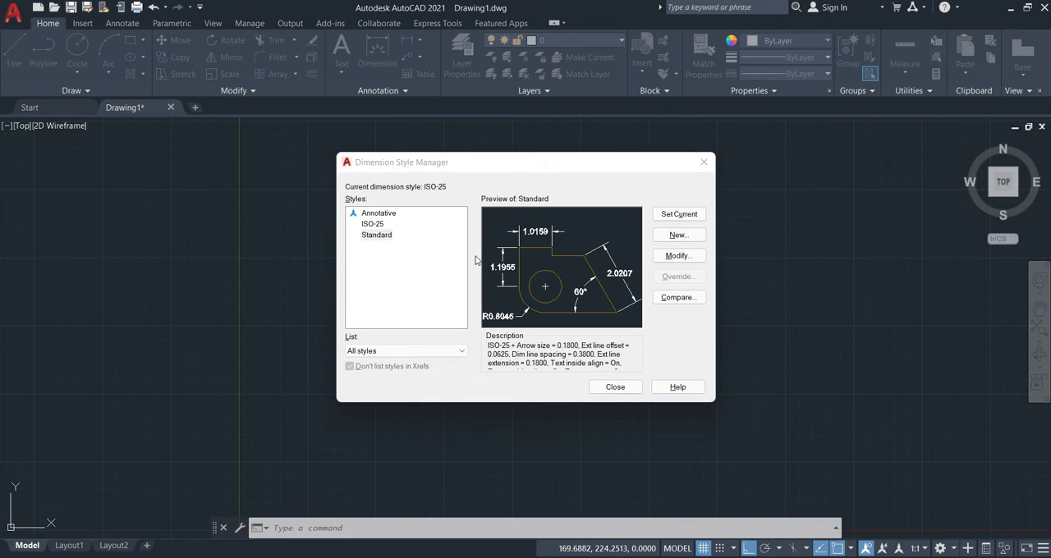
key(alt+m)
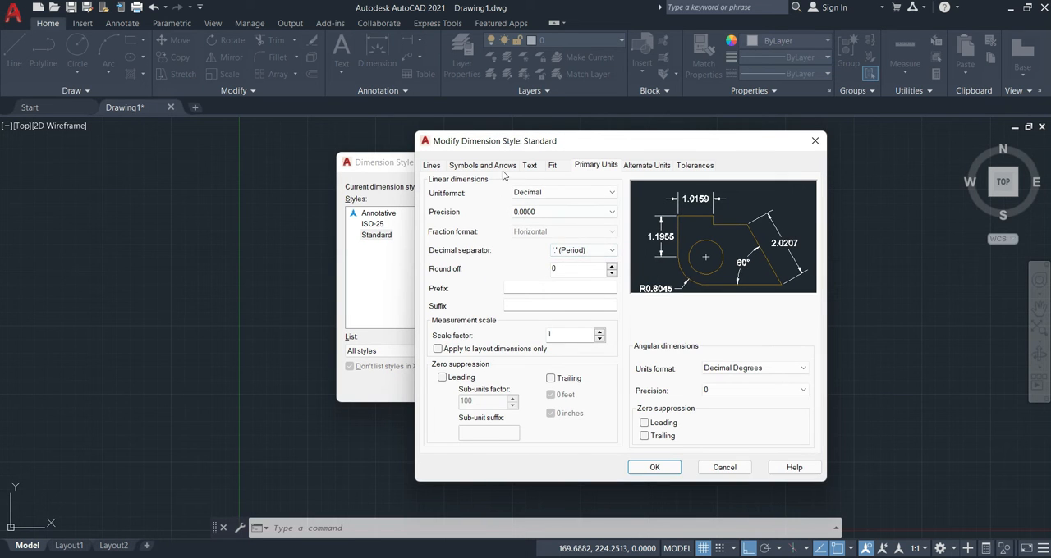
click(435, 166)
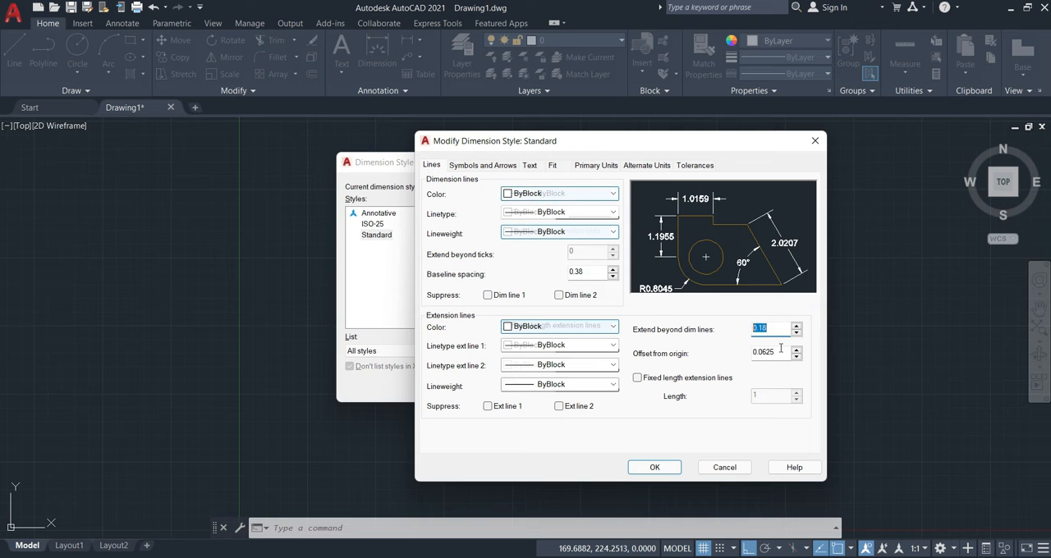
text(1)
click(768, 328)
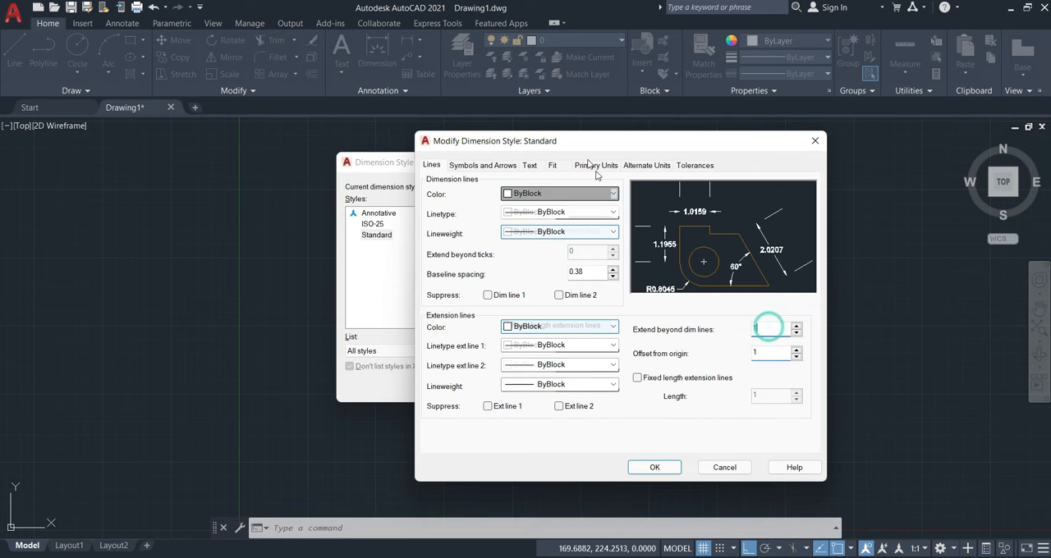
Set the Standard style's arrow size to 2, text offset from the dimension line to 1, and text height to 2.5.
click(491, 165)
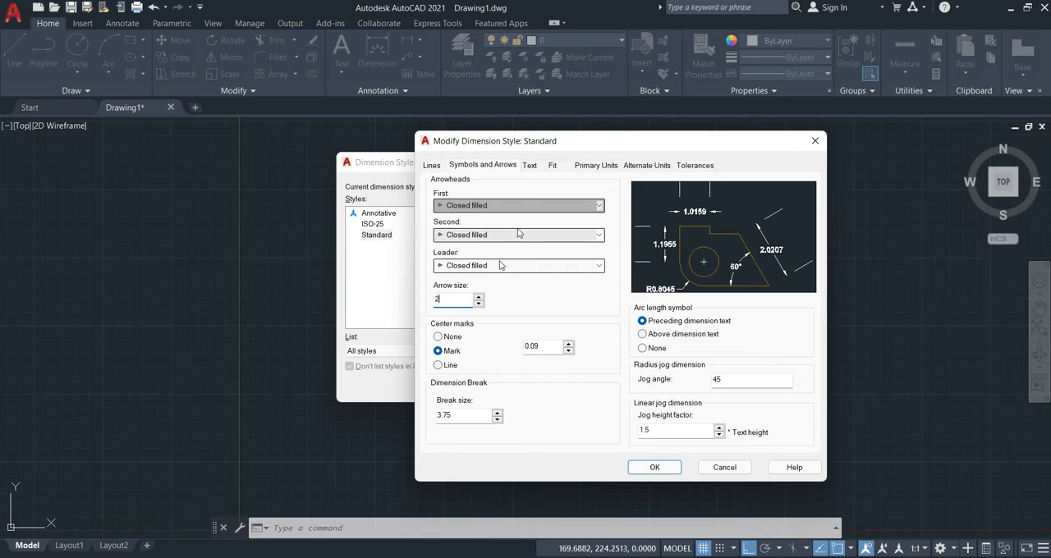
click(527, 165)
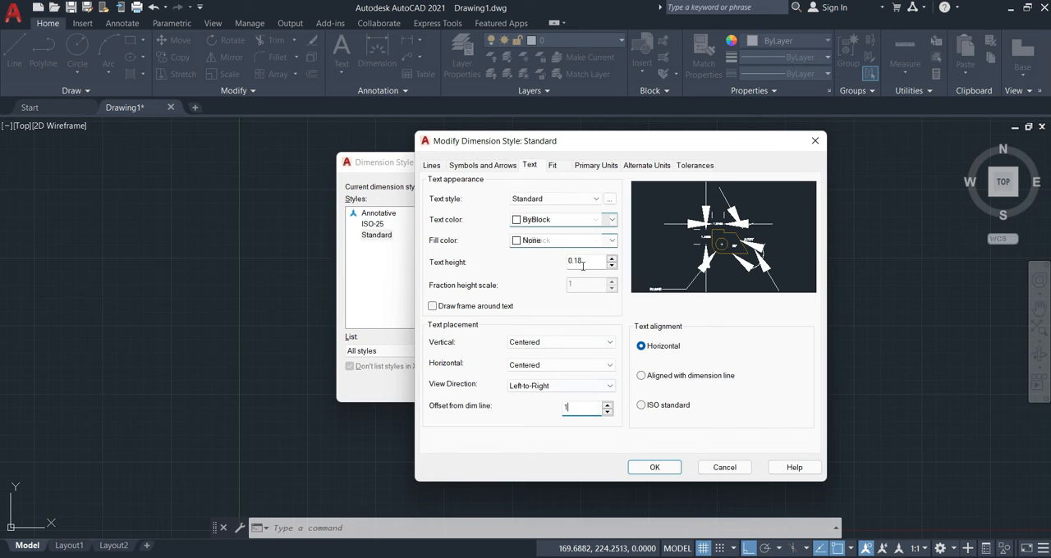
double_click(583, 261)
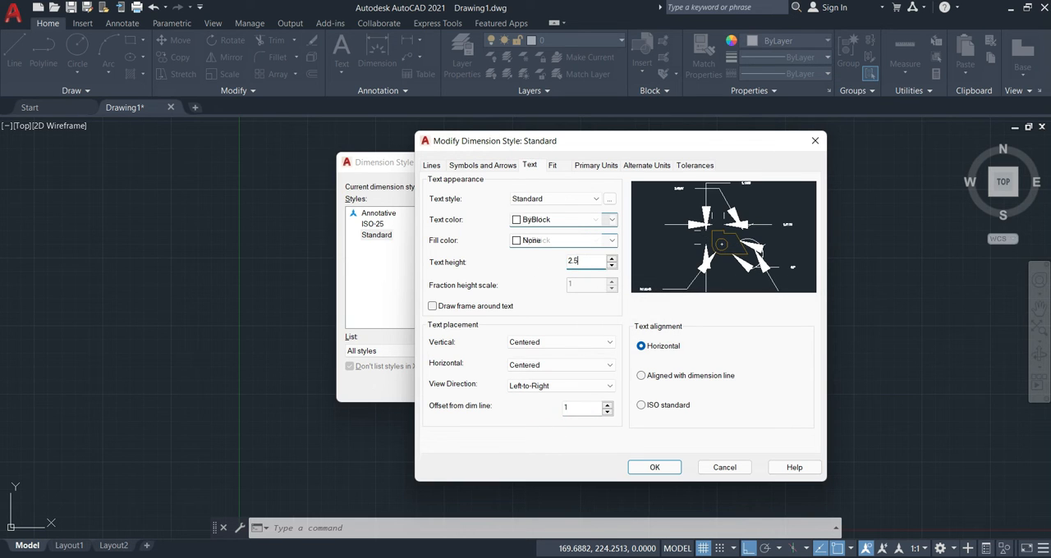
Set the Standard style's overall scale to 5 and make Standard the current dimension style.
click(553, 165)
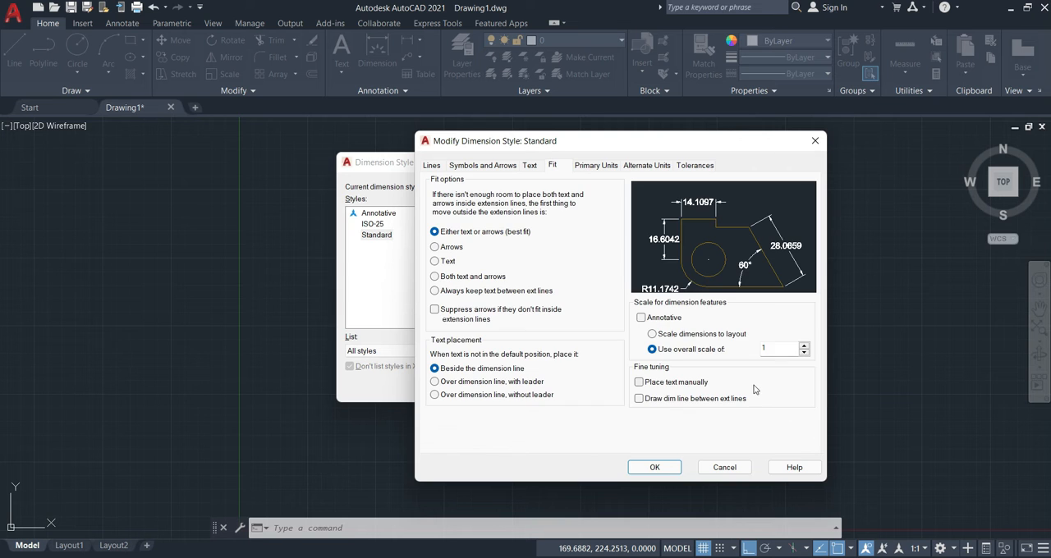
text(5)
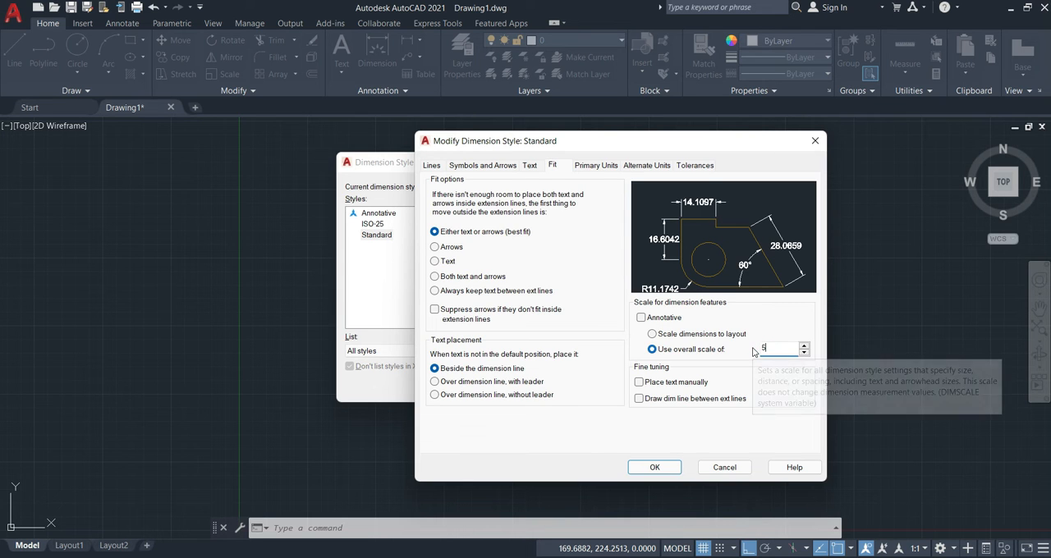
click(657, 468)
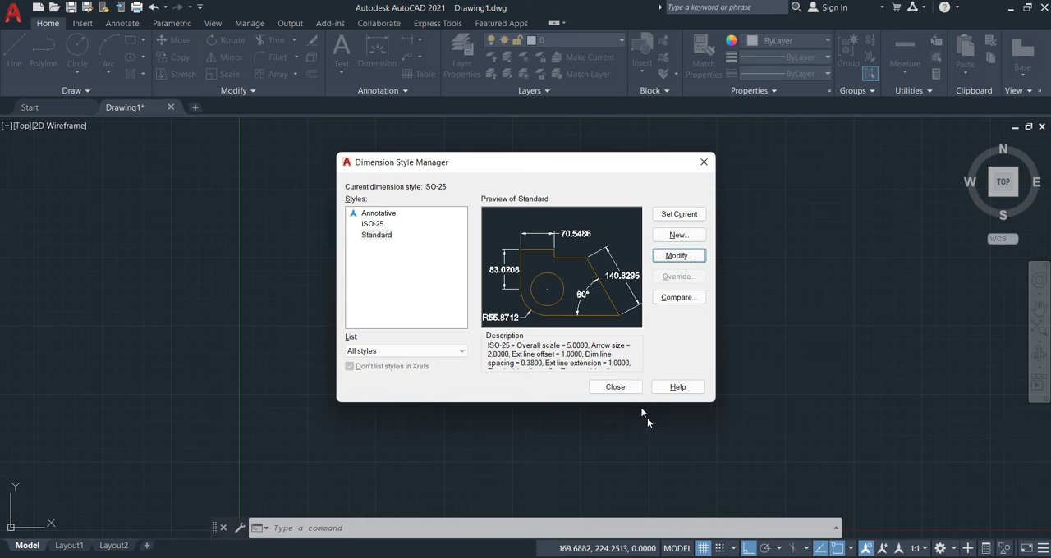
click(658, 217)
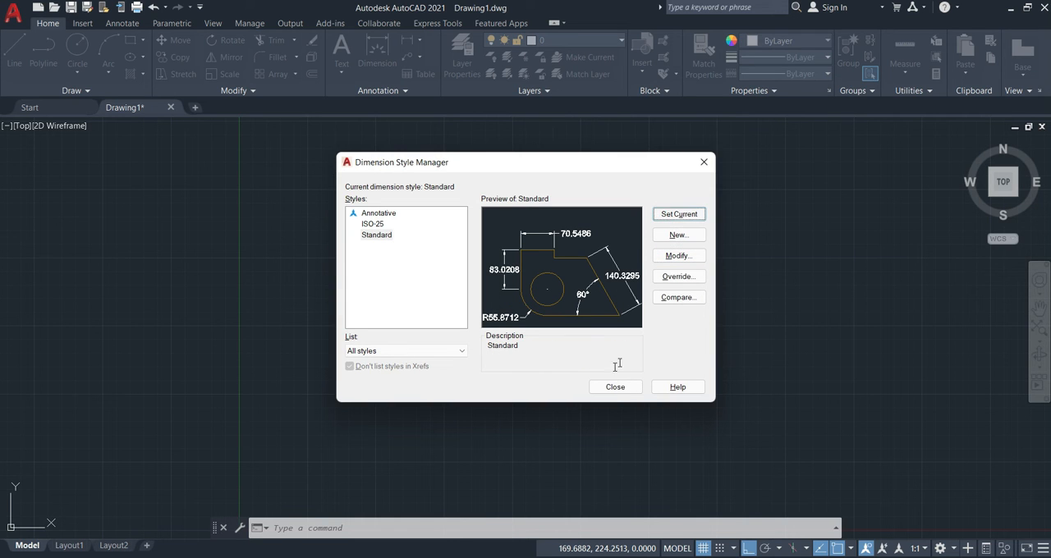
click(614, 388)
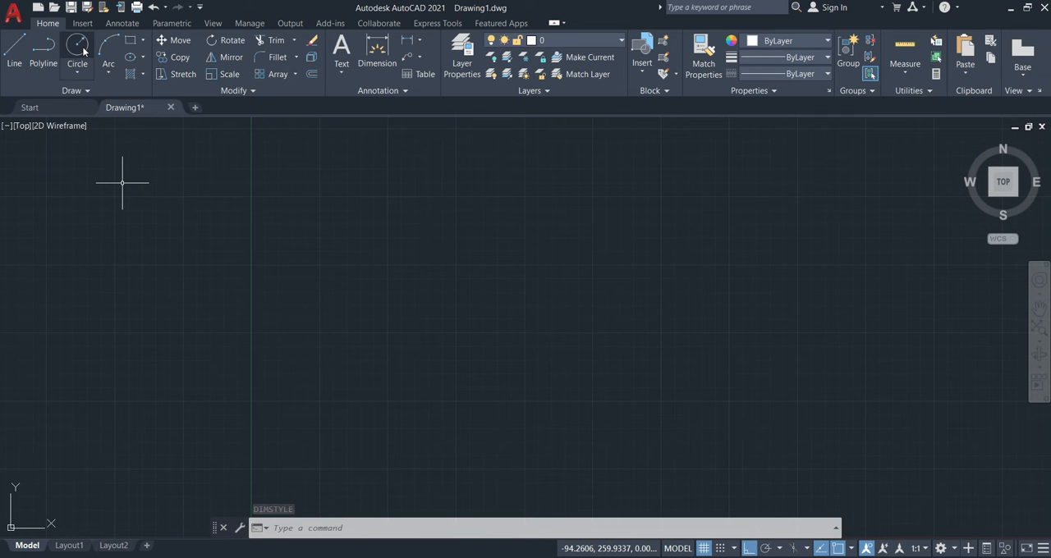
Draw a circle with a radius of 300 using the Center, Radius method, centred above and right of the origin.
click(76, 72)
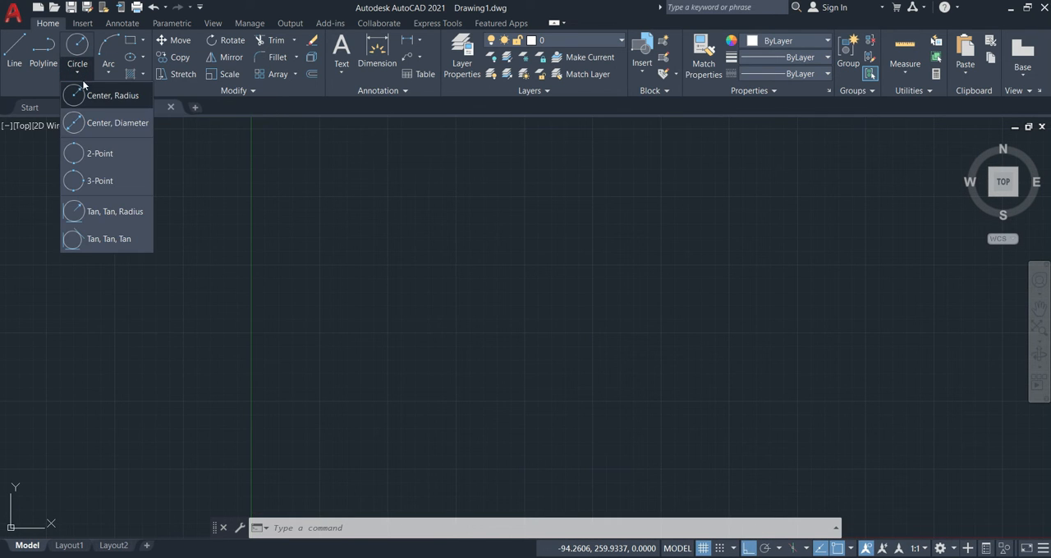
click(103, 97)
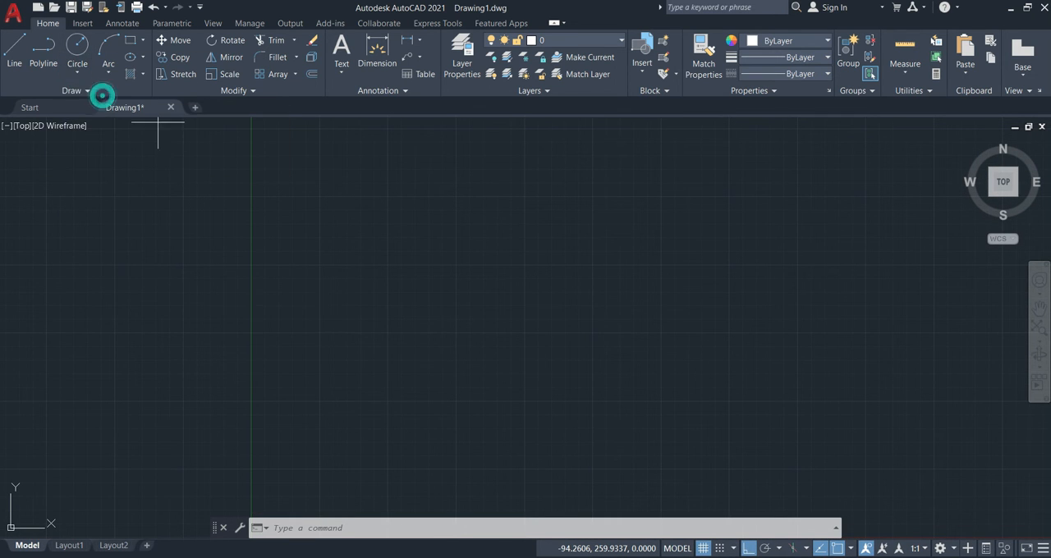
click(75, 71)
click(103, 97)
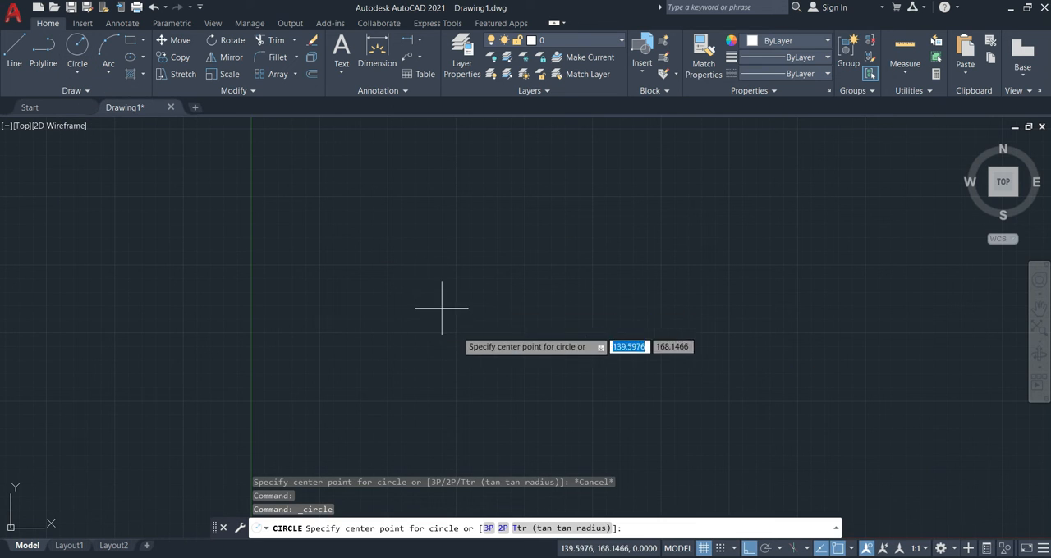
click(390, 332)
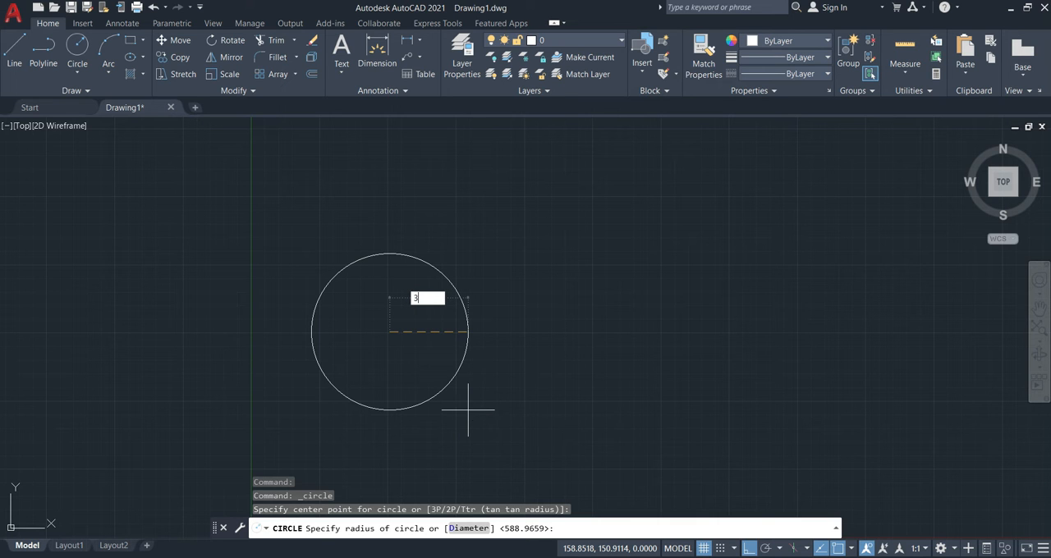
key(Return)
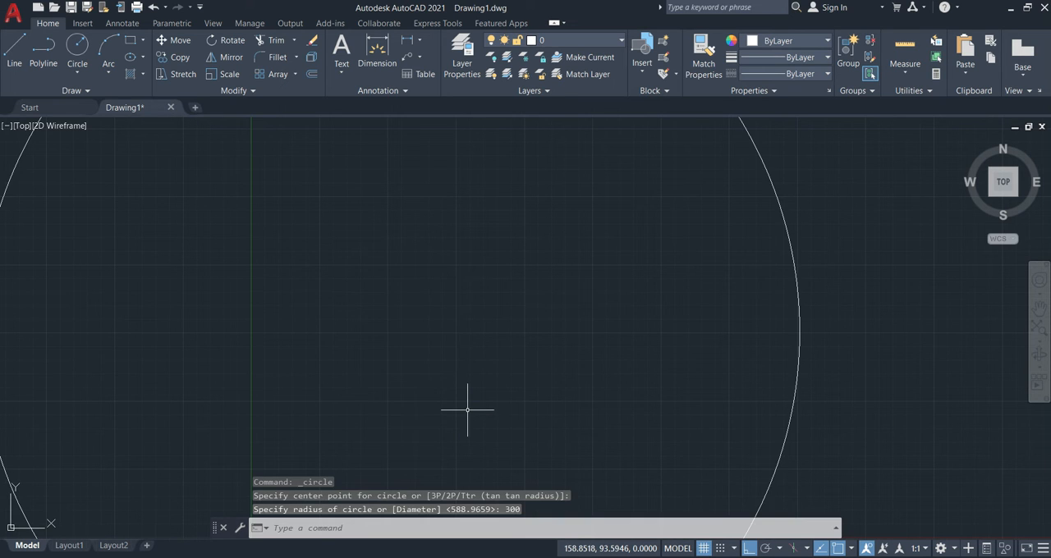
Move the circle diagonally up and to the right with Ortho switched off, and turn Ortho back on.
scroll(453, 348, down, 8)
middle_drag(453, 336, 439, 330)
click(542, 270)
click(457, 322)
scroll(535, 327, up, 2)
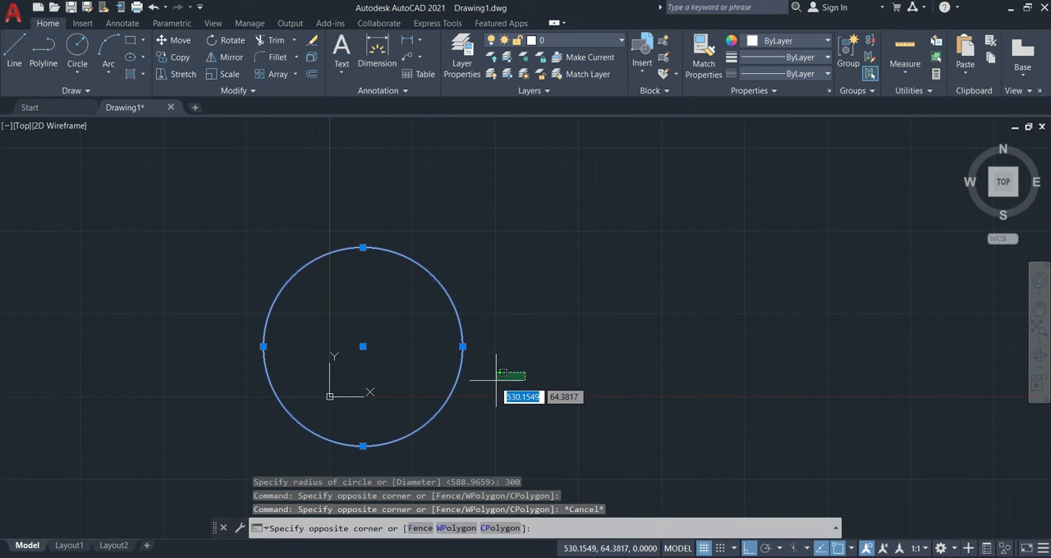
key(Escape)
text(m)
key(Return)
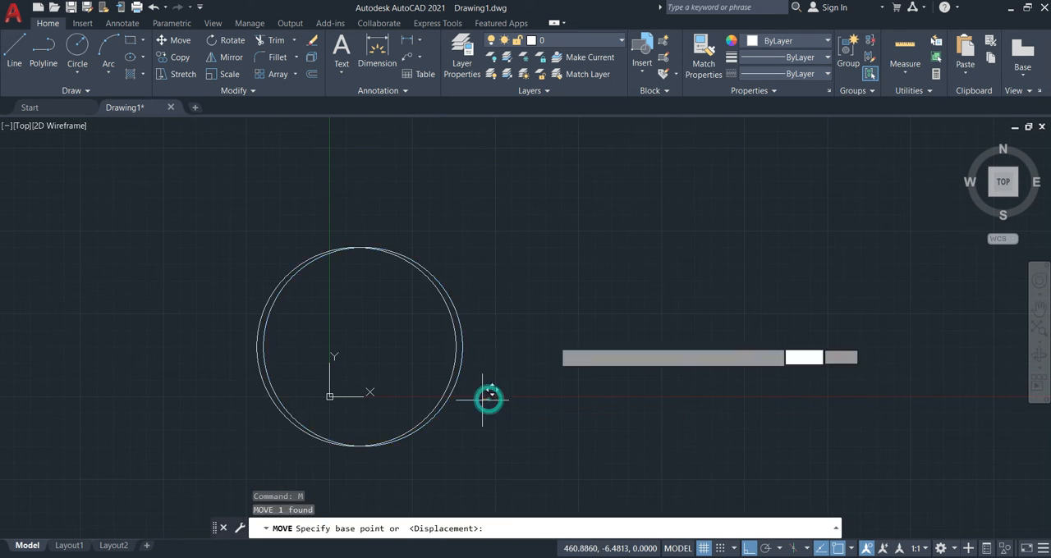
click(488, 398)
click(745, 550)
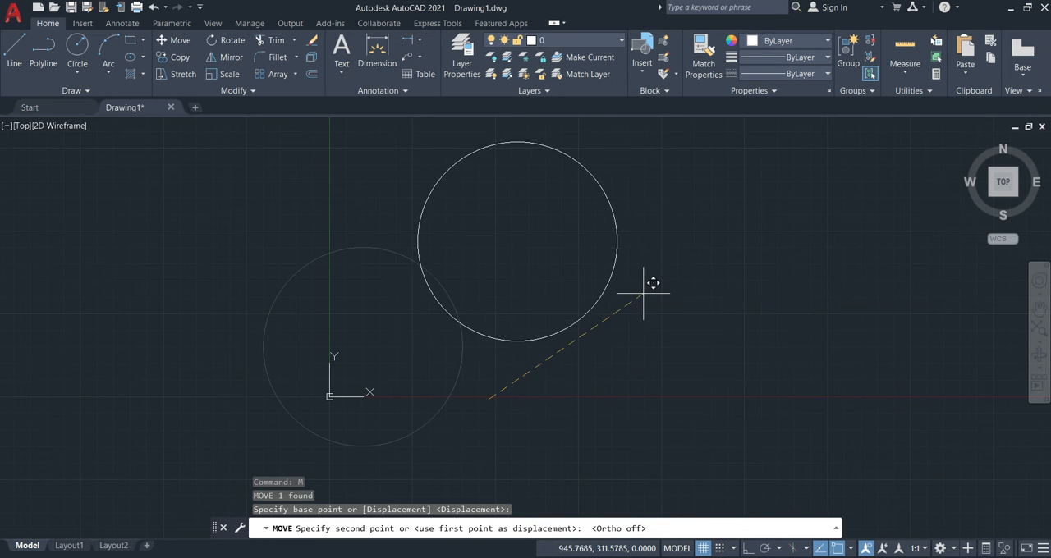
click(670, 244)
middle_drag(723, 278, 563, 362)
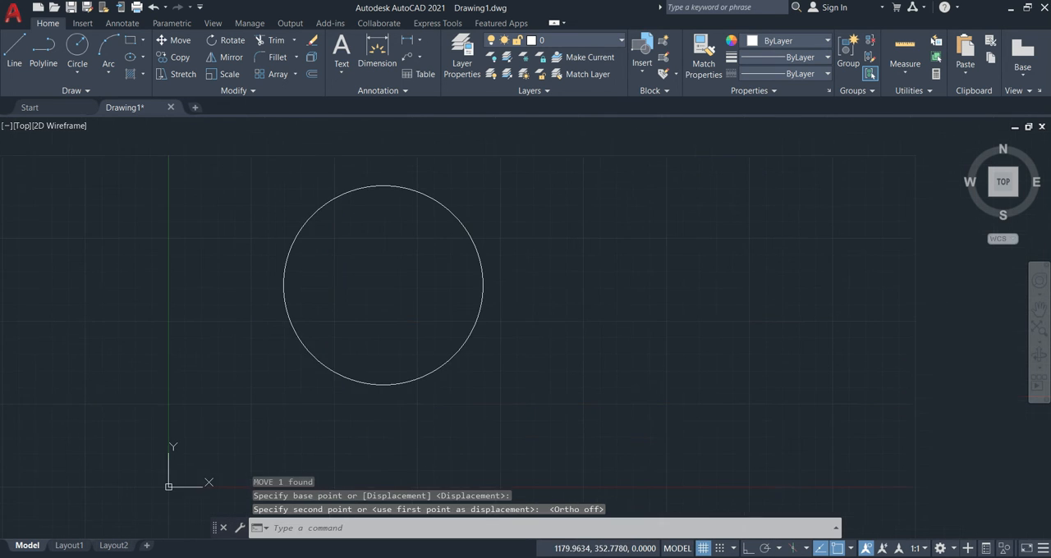
click(753, 552)
Add a radius dimension to the circle with DIMRADIUS, placing its text outside the upper-left edge.
middle_drag(632, 278, 601, 298)
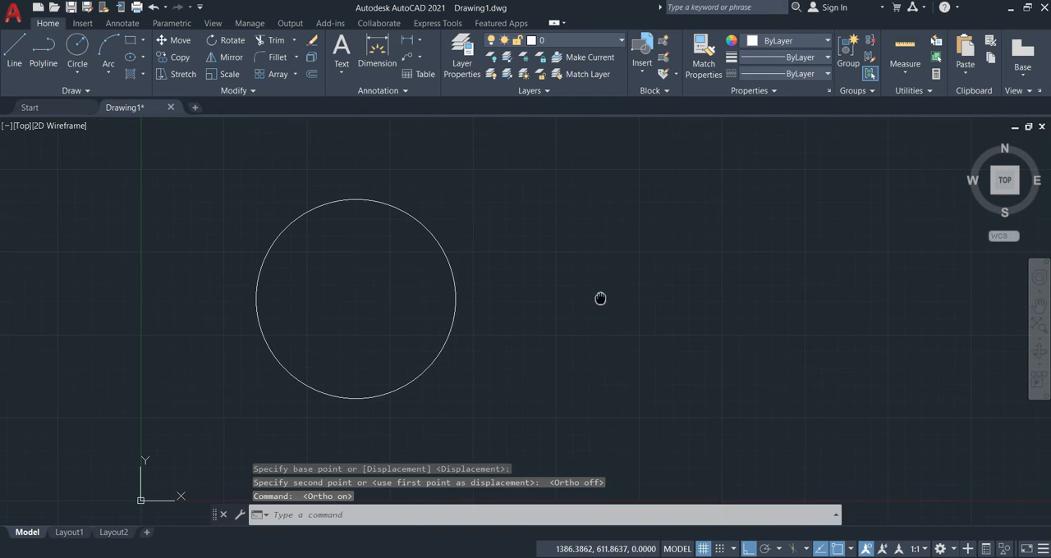
text(D)
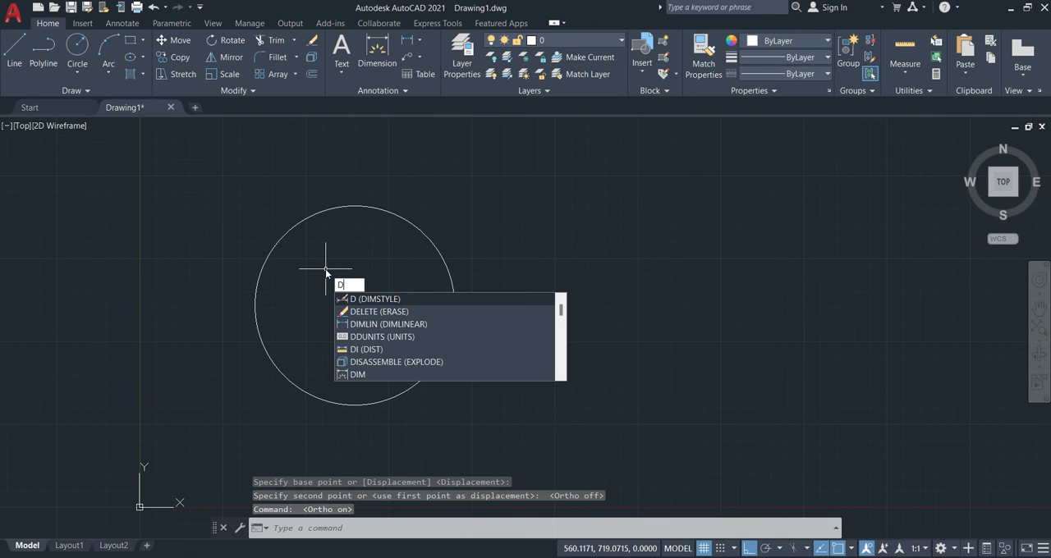
text(R)
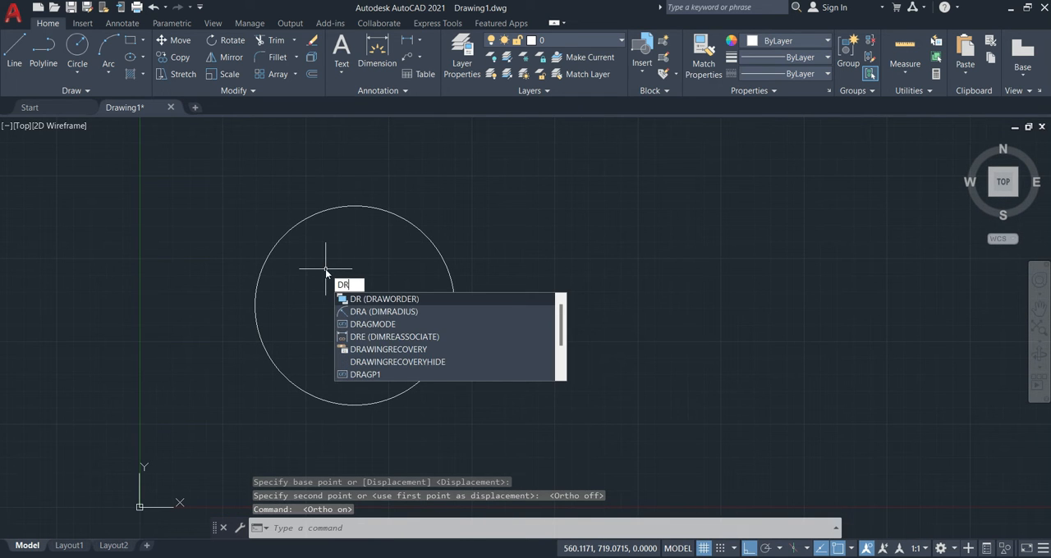
text(A)
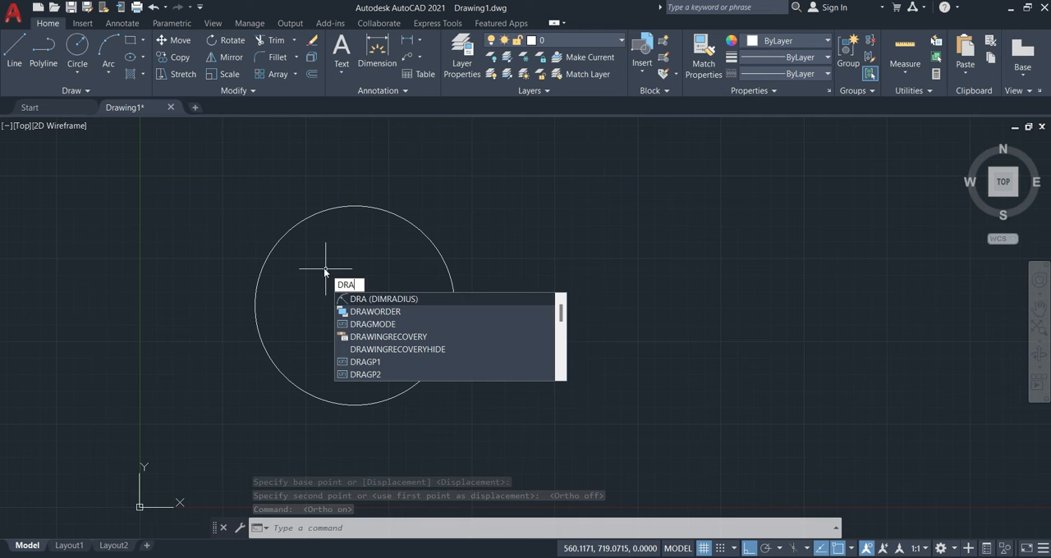
key(Return)
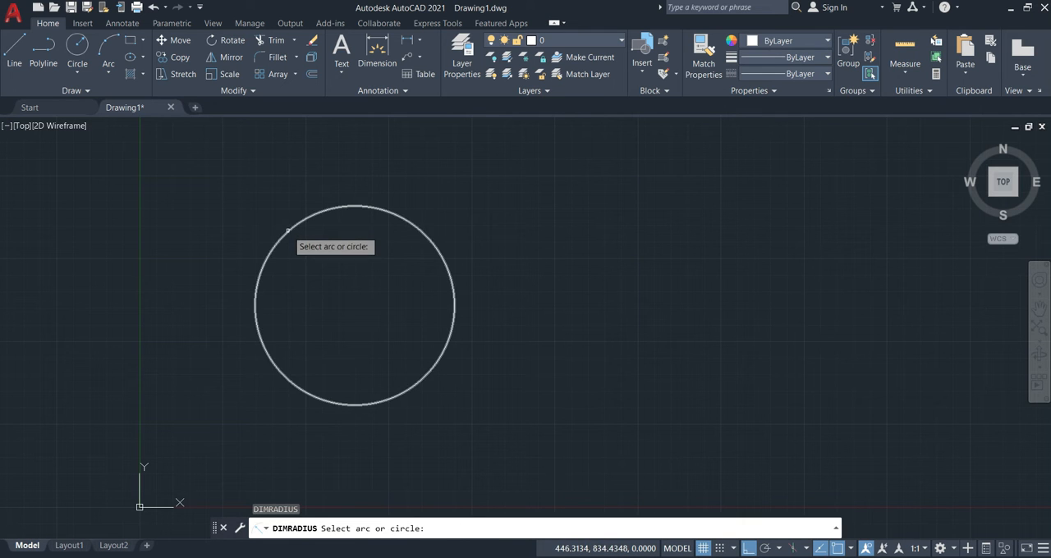
click(288, 228)
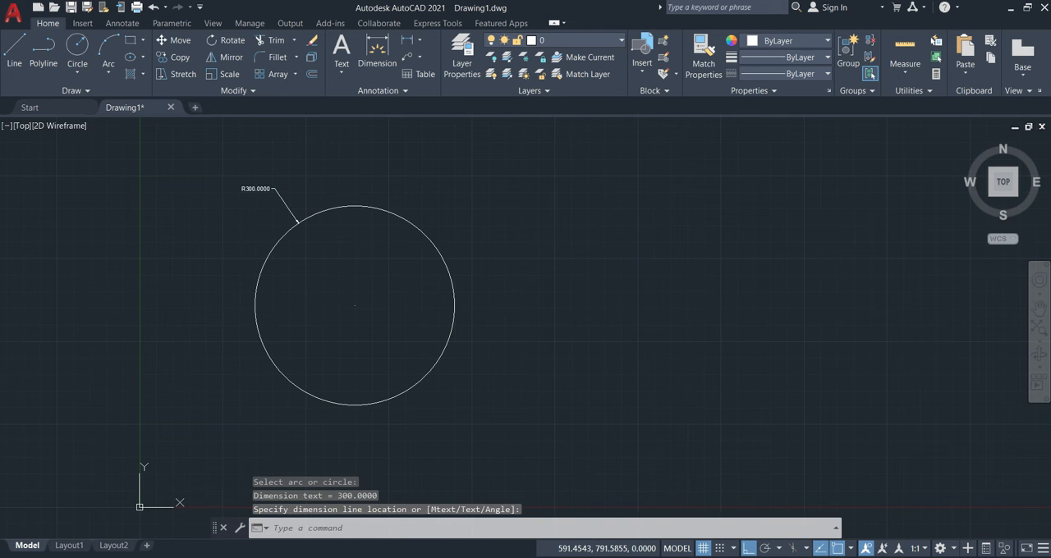
click(256, 189)
Enlarge the Standard dimension style's features and set its linear dimension precision to 0.
text(d)
key(Return)
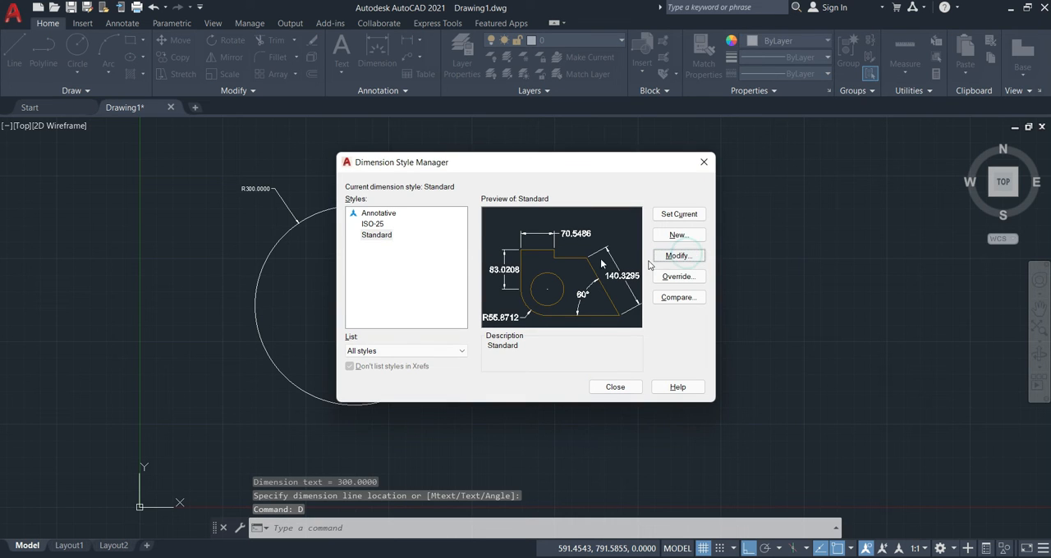
key(Return)
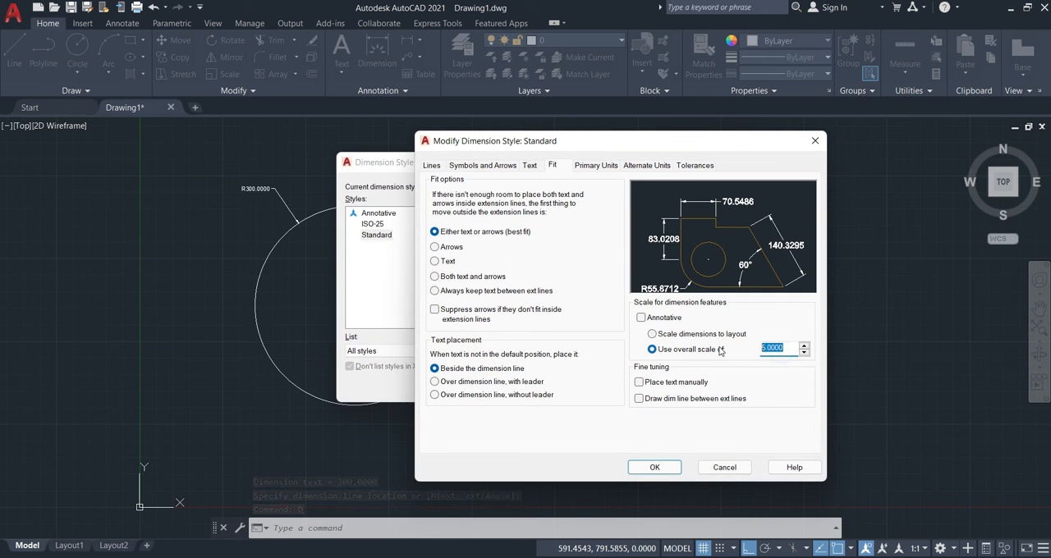
click(499, 168)
click(435, 168)
click(595, 165)
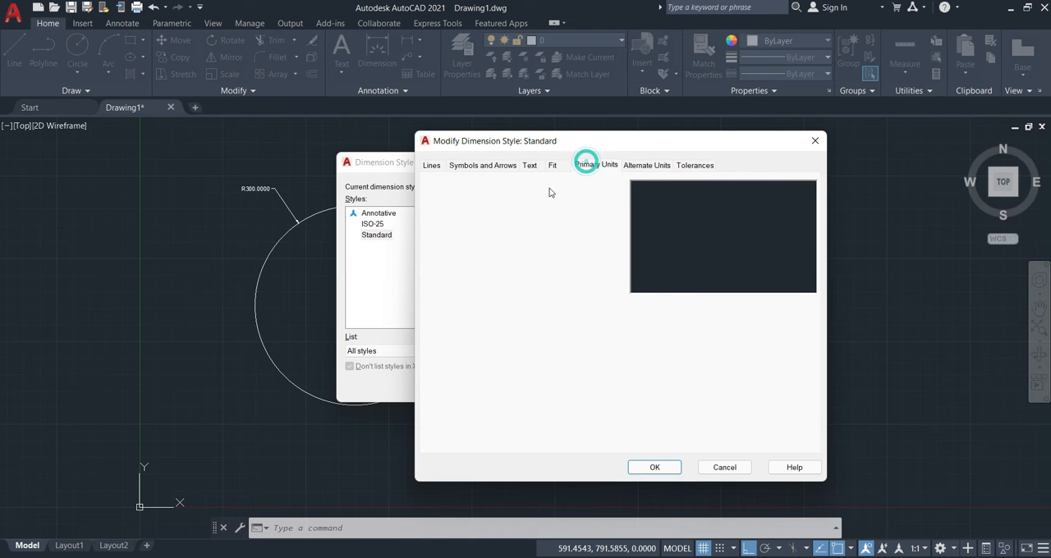
click(538, 212)
click(538, 221)
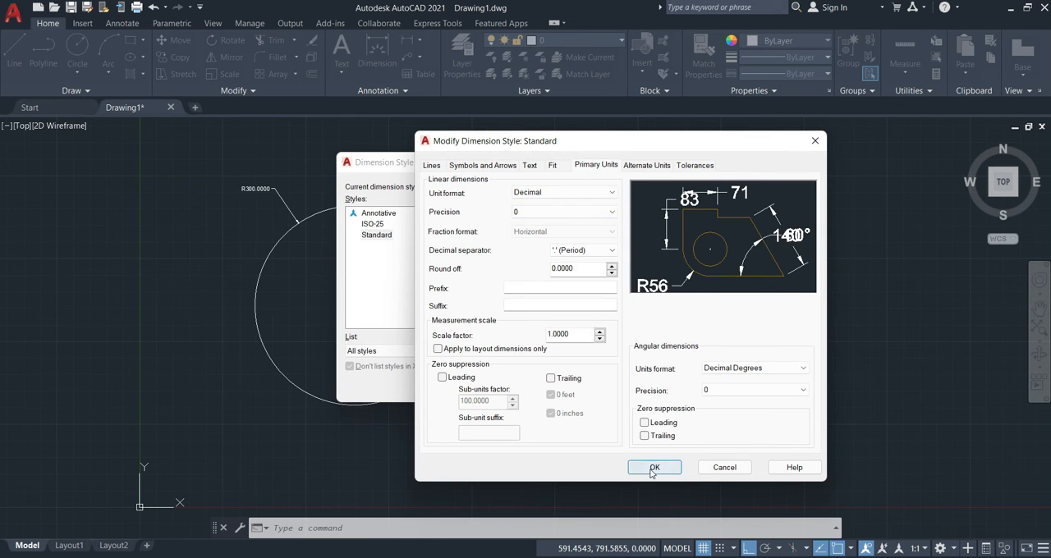
click(654, 467)
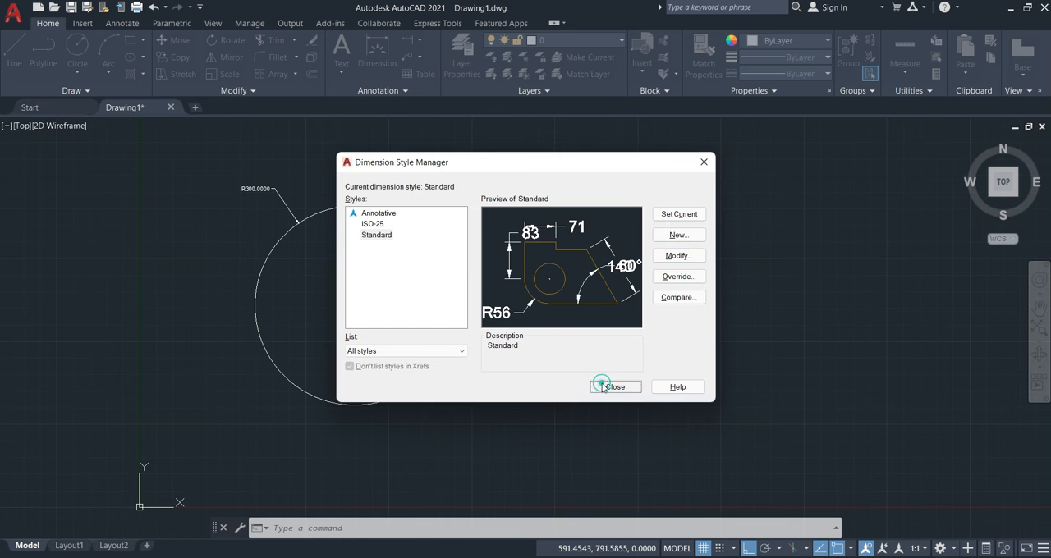
click(602, 386)
middle_drag(314, 269, 329, 282)
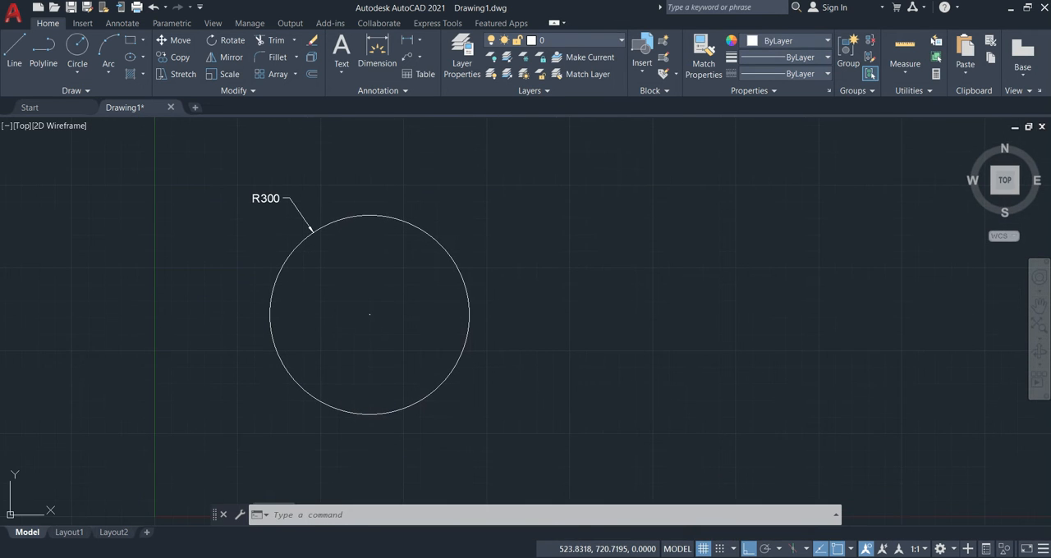
Draw a circle with a diameter of 600 using the Center, Diameter method, to the right of the R300 circle.
click(77, 71)
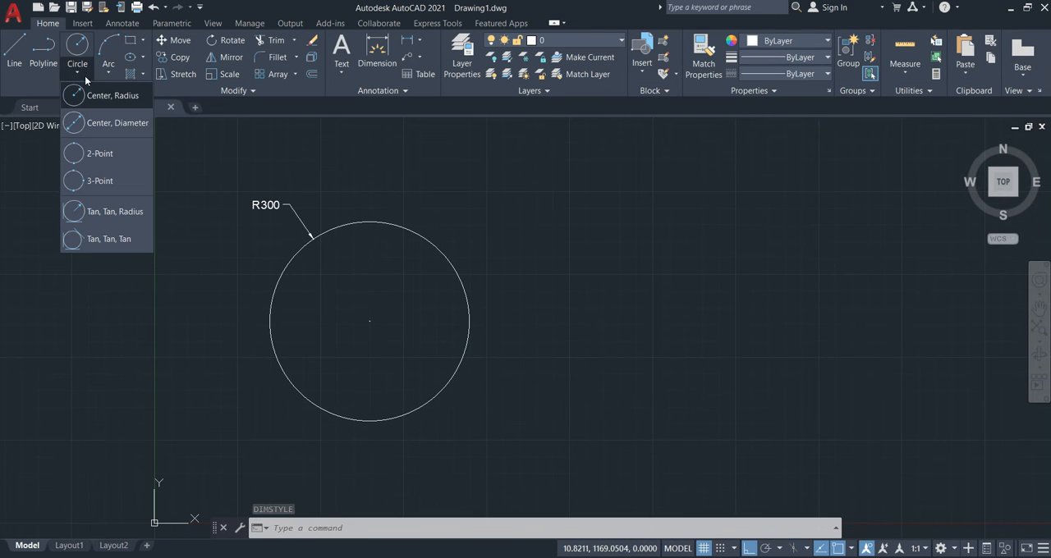
click(96, 123)
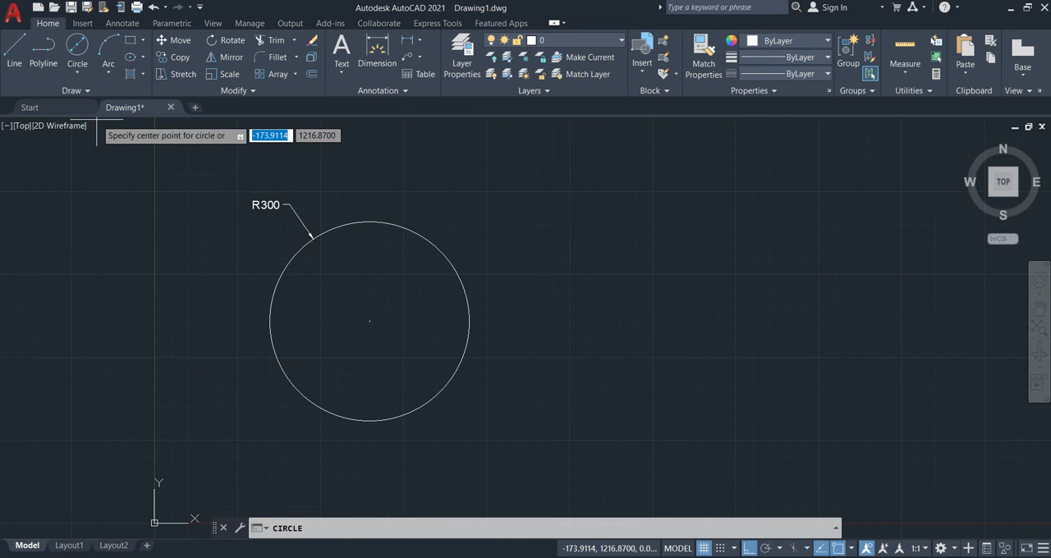
click(688, 326)
middle_drag(873, 399, 690, 373)
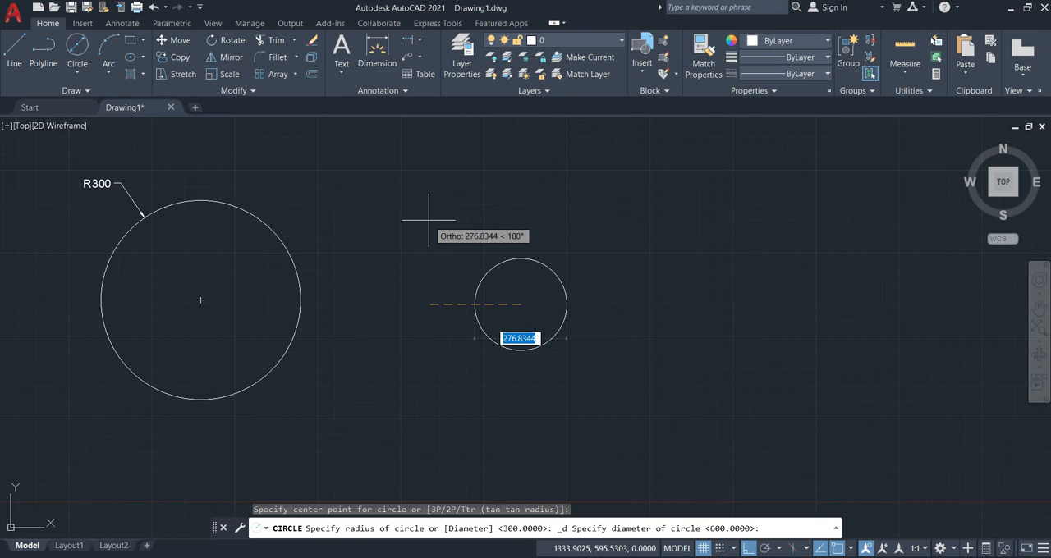
text(600)
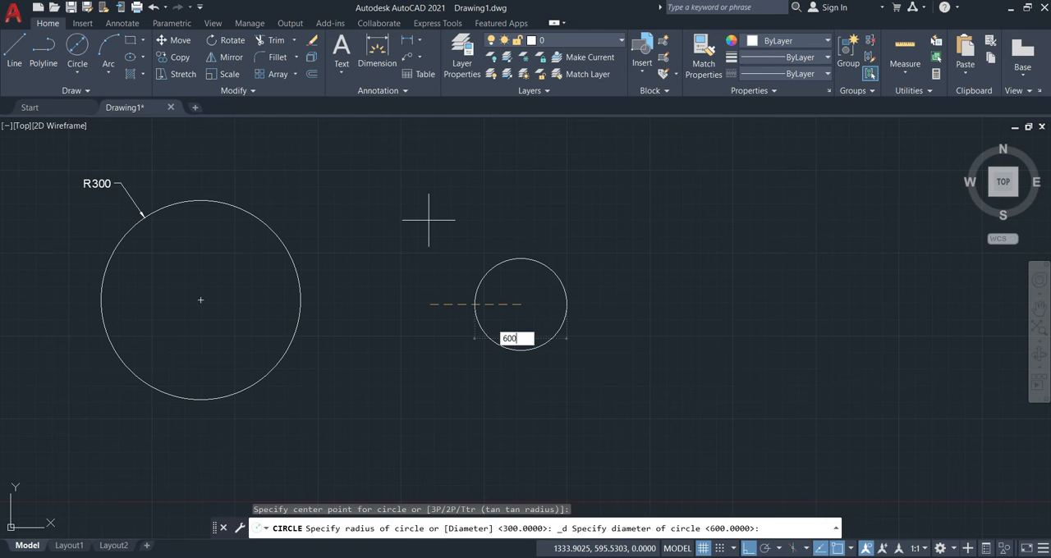
key(Return)
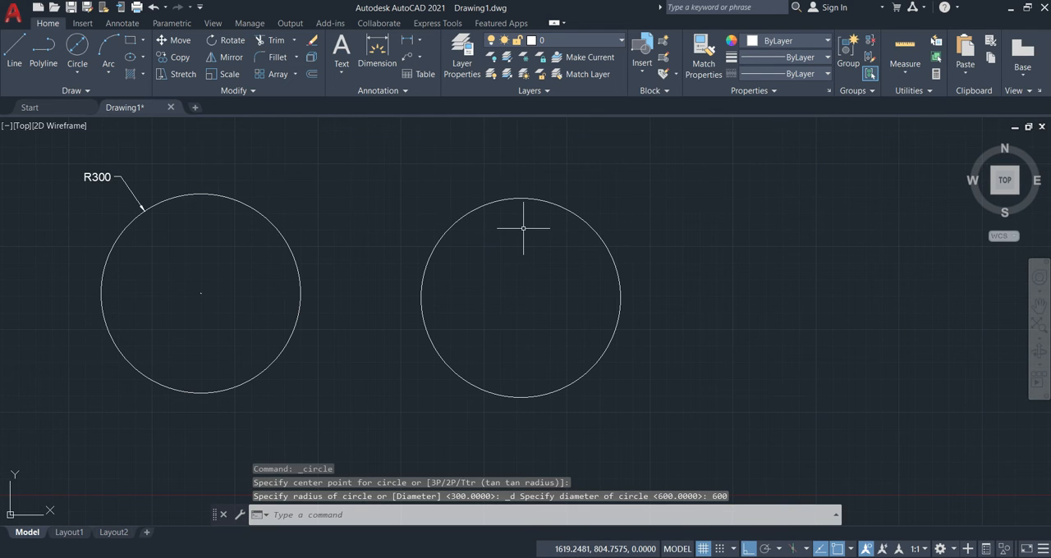
Add a diameter dimension to the second circle with DIMDIAMETER, placing its text outside the upper-left edge.
text(DDI)
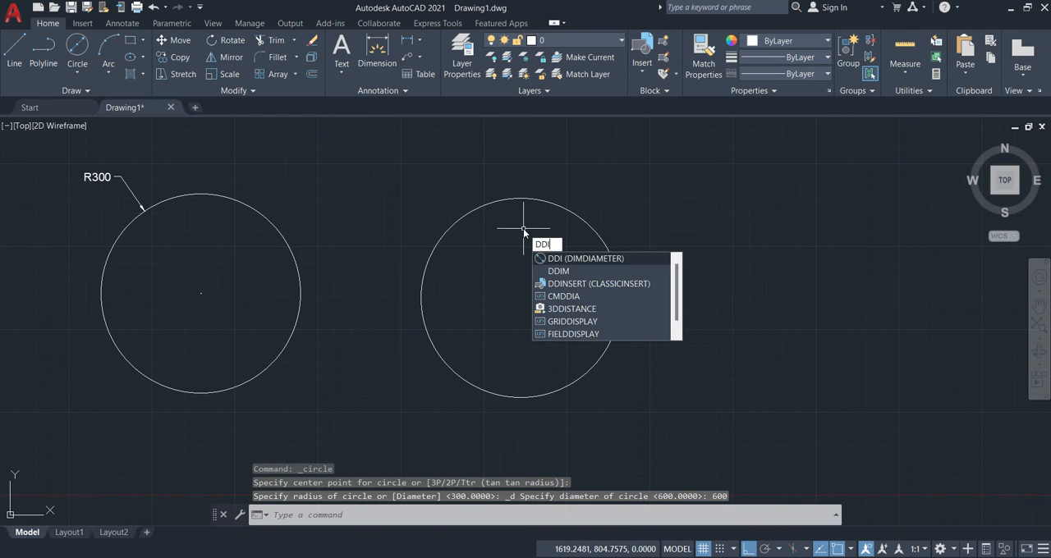
key(Return)
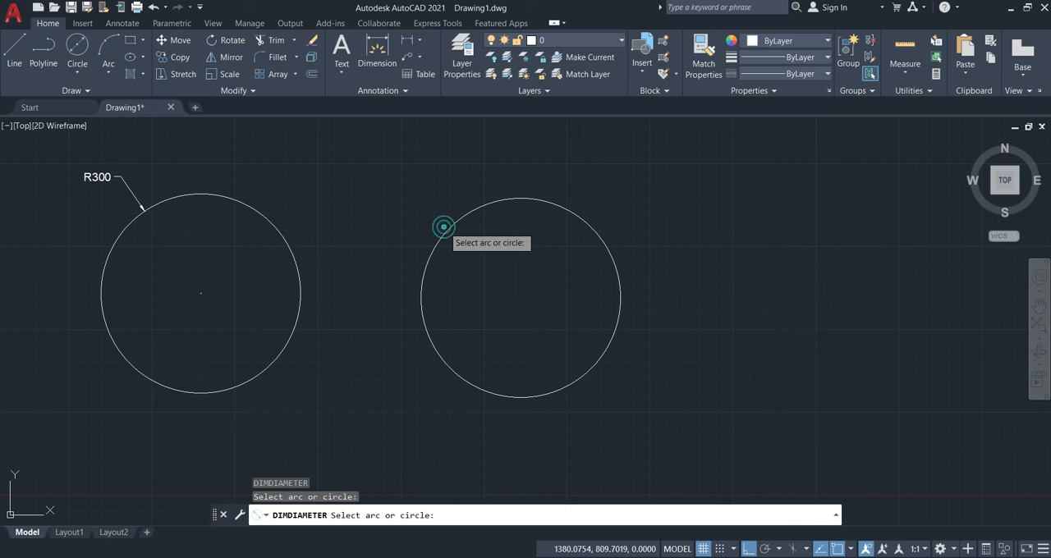
click(448, 229)
click(436, 183)
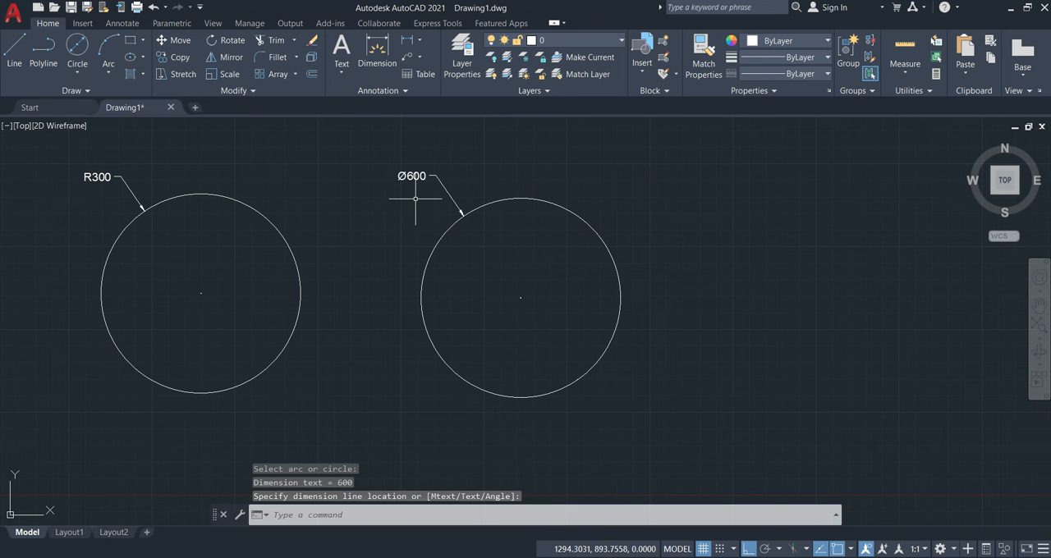
Draw a horizontal line 500 long in the empty space to the right of the 600-diameter circle.
middle_drag(673, 287, 504, 298)
scroll(525, 276, down, 2)
middle_drag(547, 254, 503, 267)
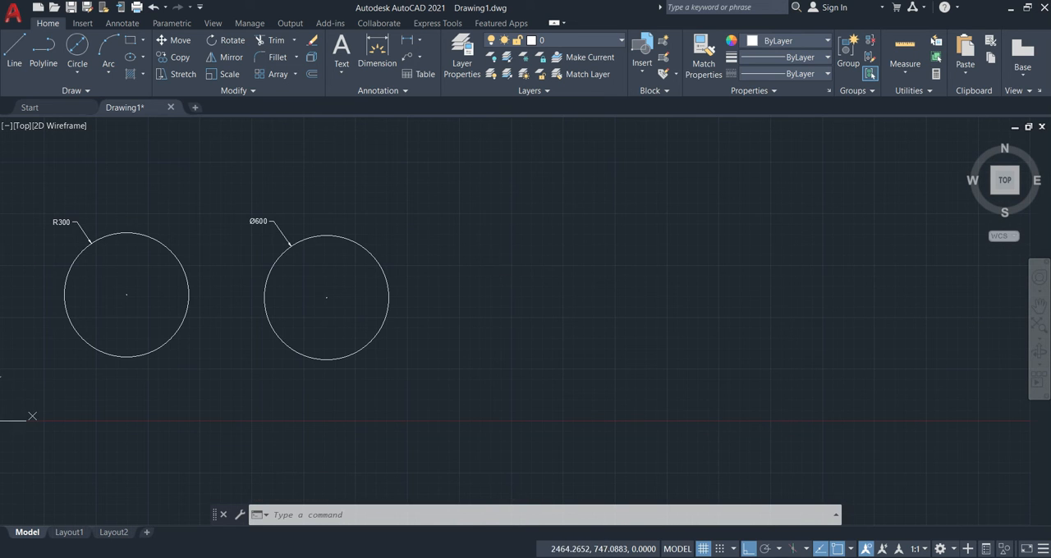
click(77, 72)
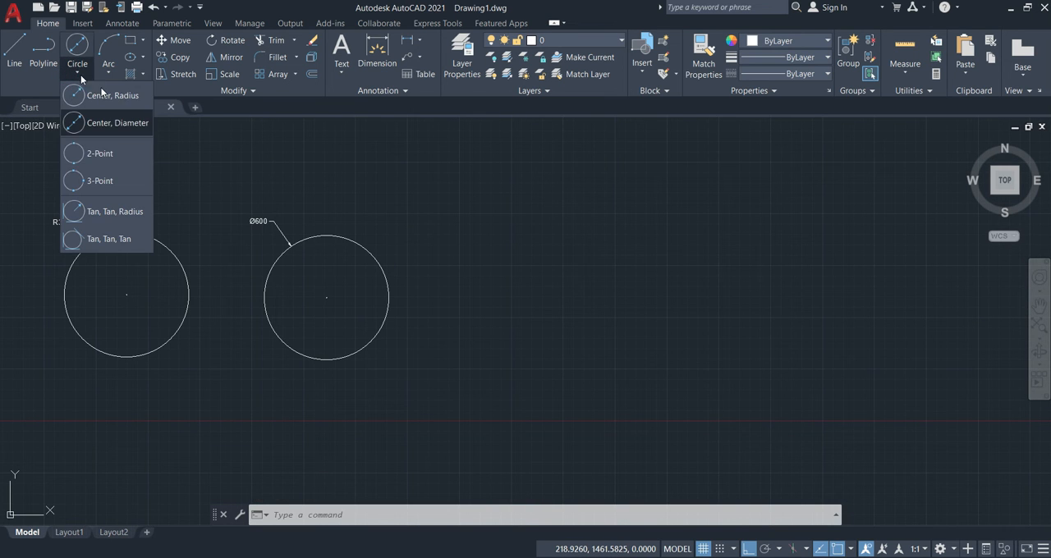
click(557, 296)
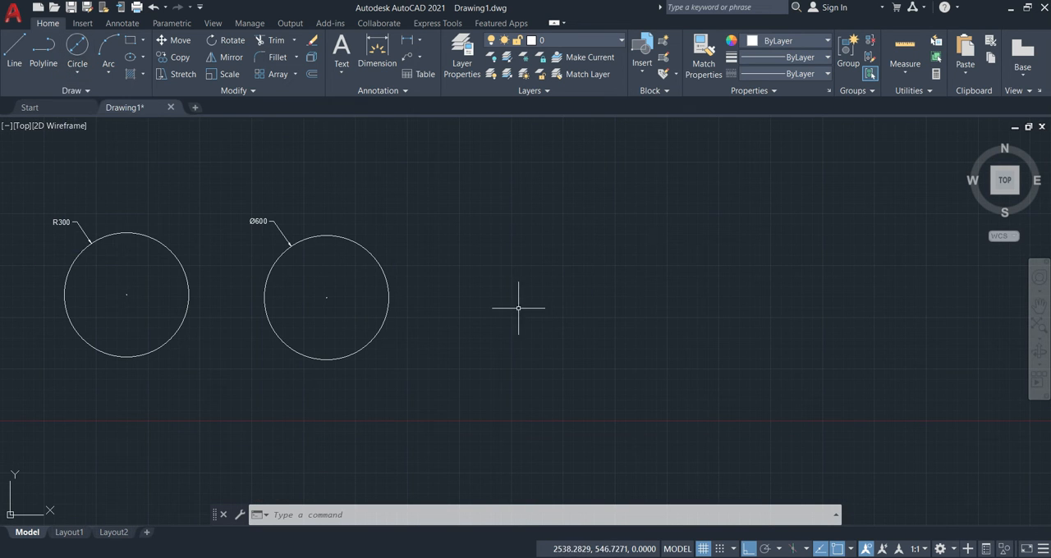
text(l)
key(Return)
click(490, 340)
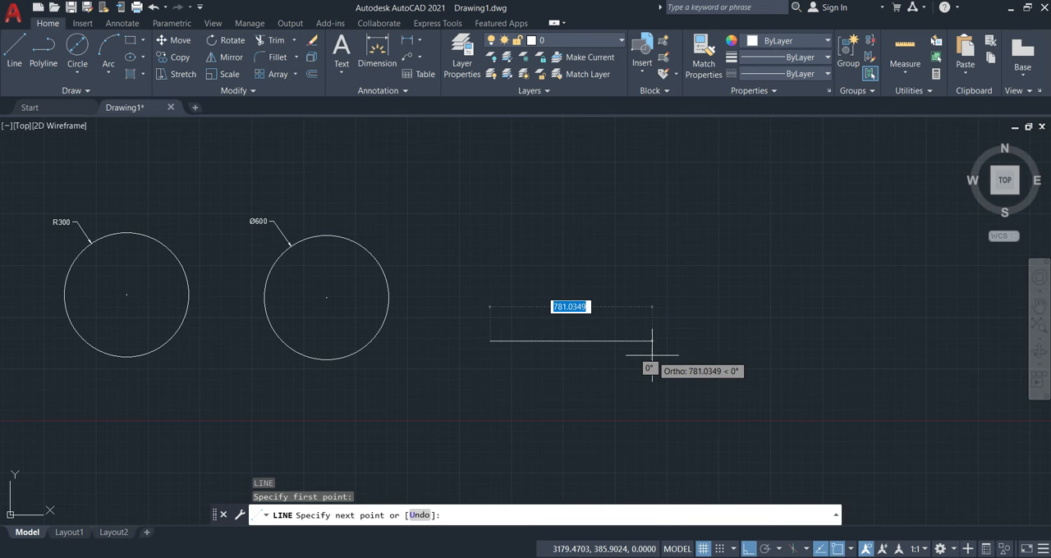
text(6)
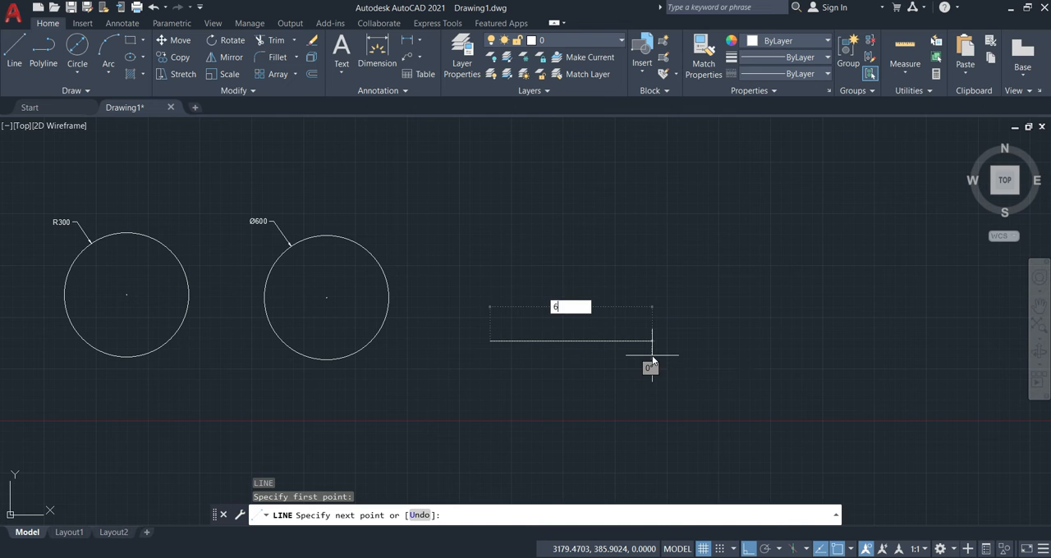
text(00)
key(Return)
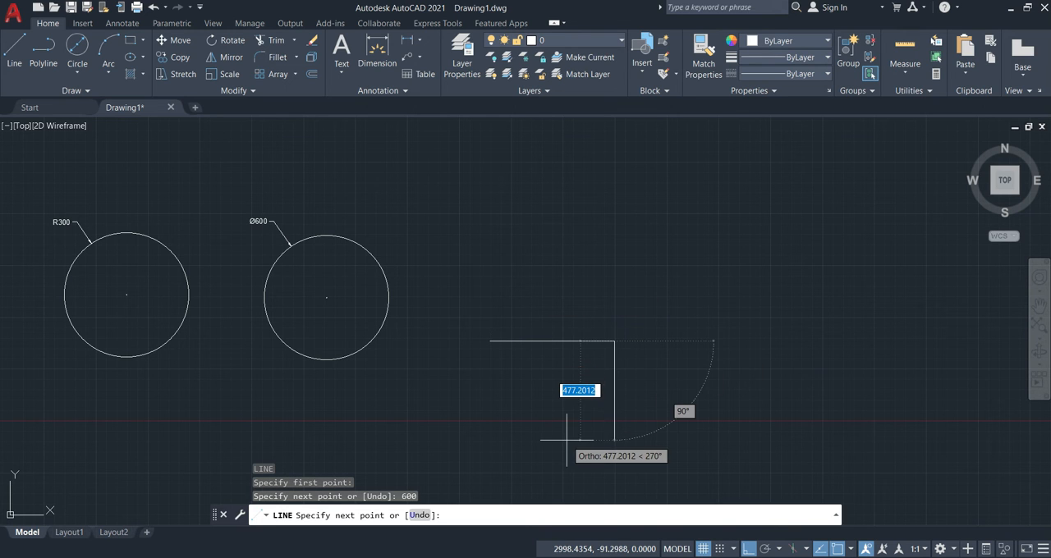
key(ctrl+z)
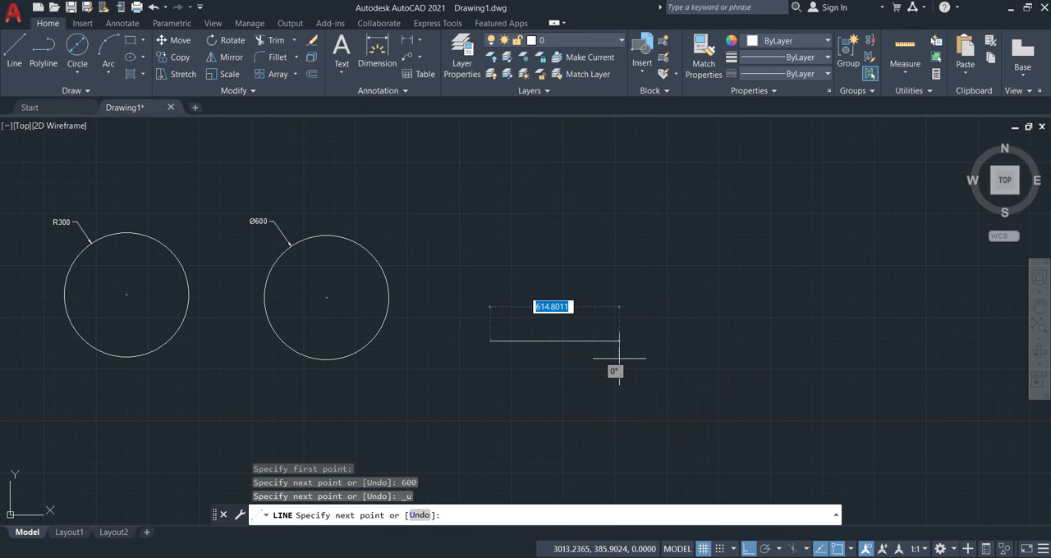
text(500)
key(Return)
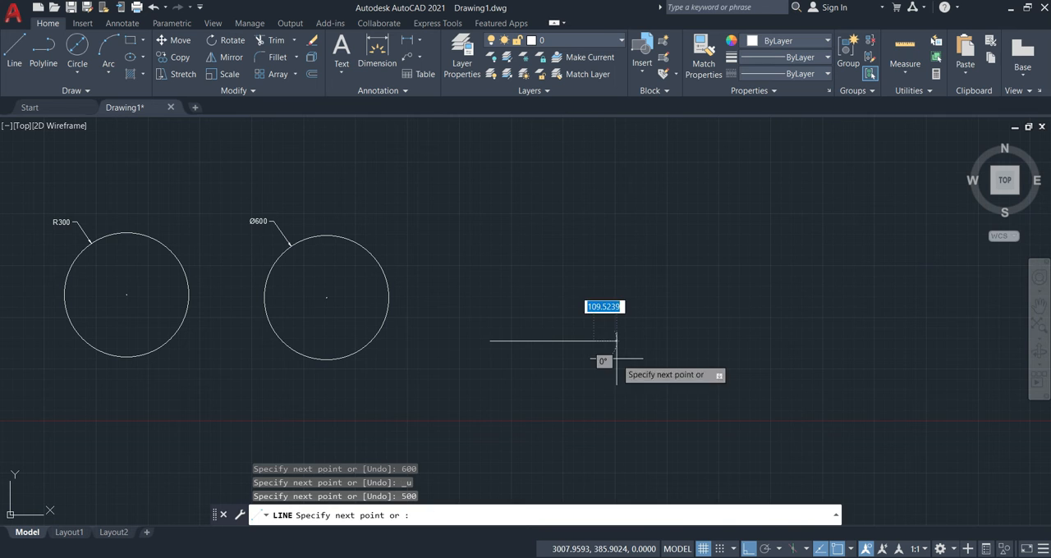
key(Escape)
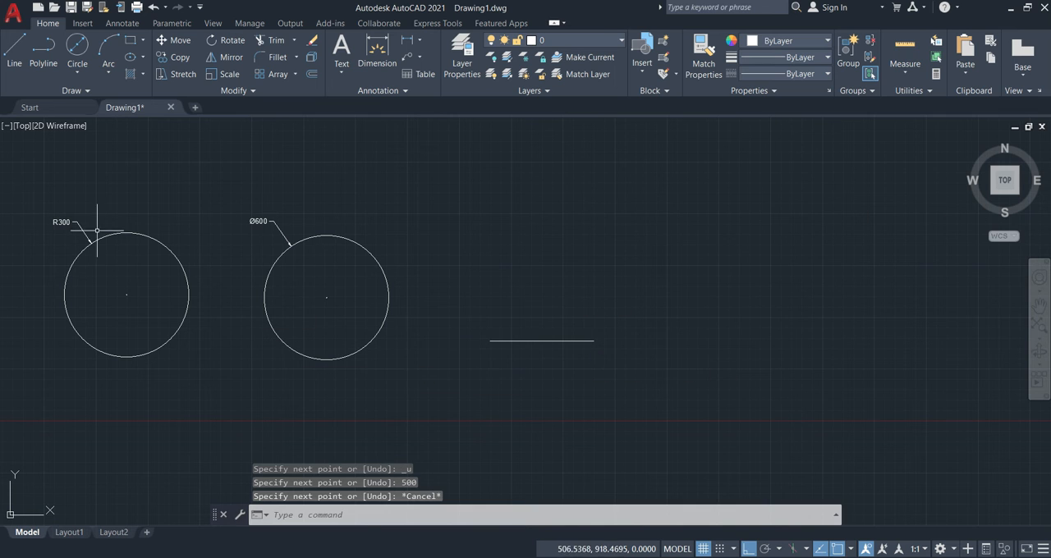
Draw a circle with the 2-Point method, using the left and right endpoints of the horizontal line as its diameter.
click(80, 78)
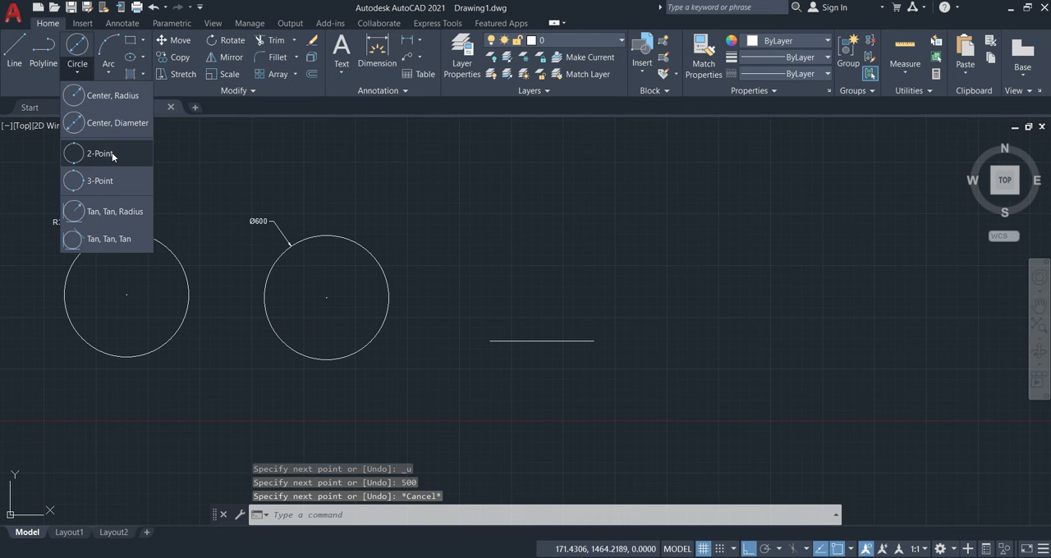
click(111, 152)
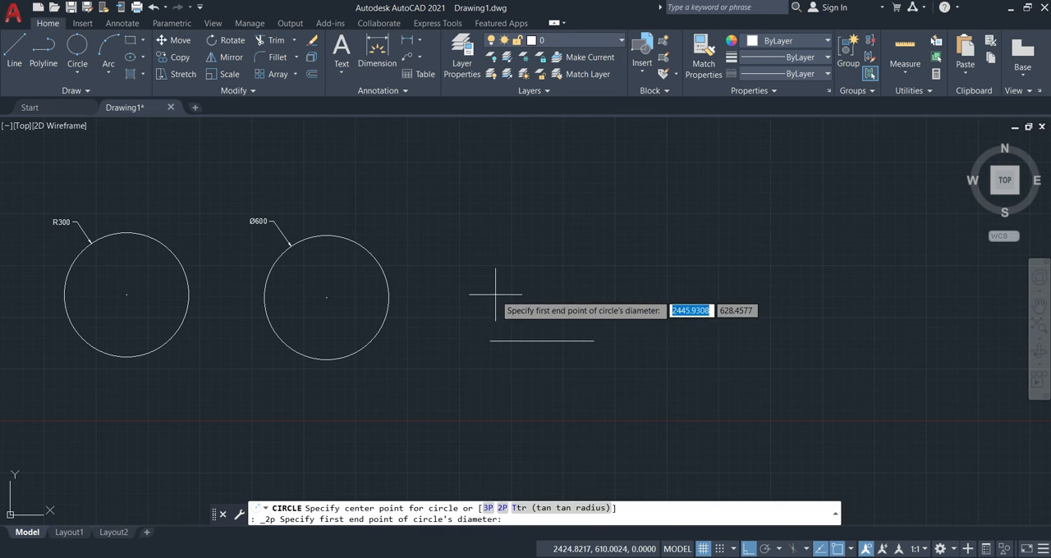
click(500, 341)
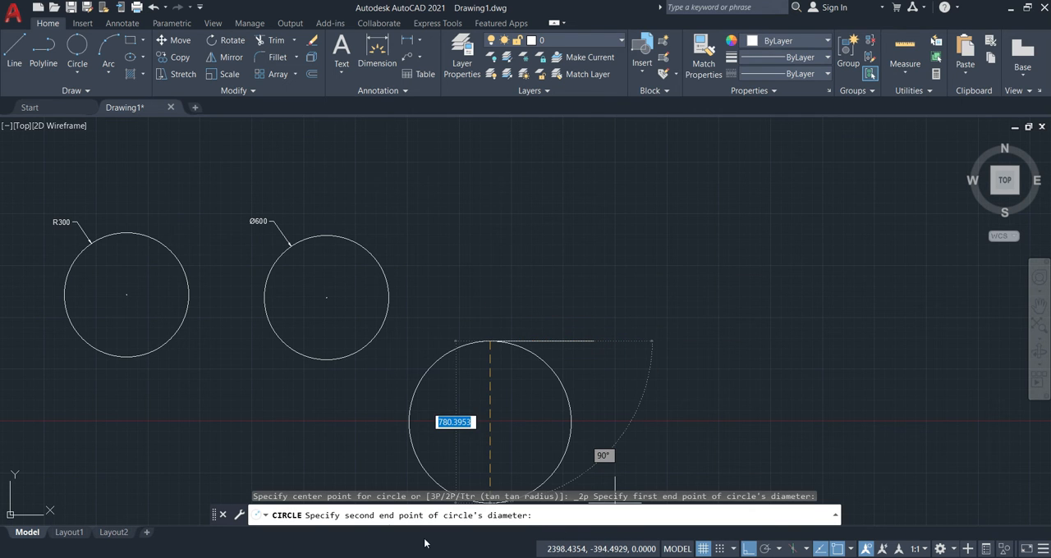
click(592, 341)
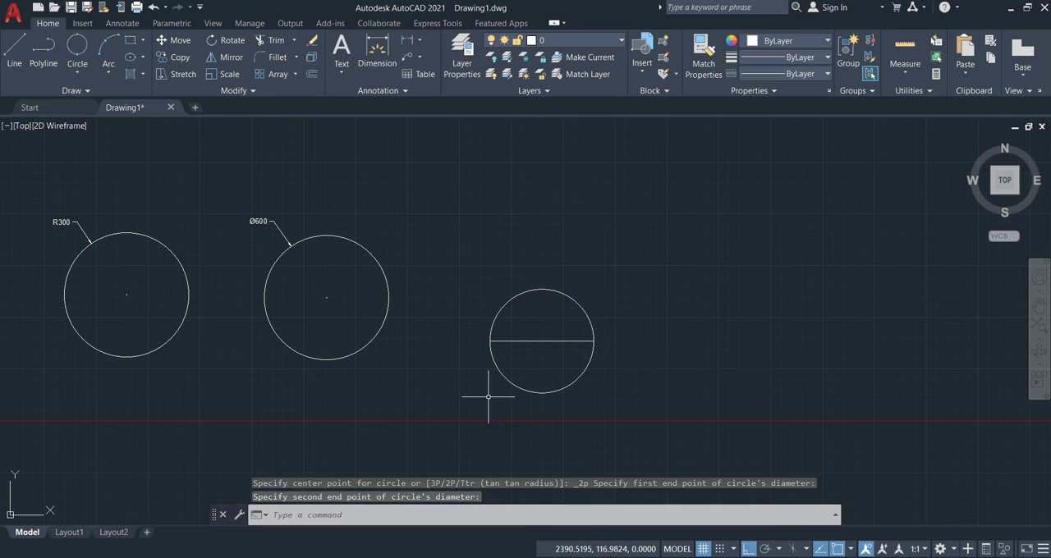
Add a diameter dimension to the two-point circle with DIMDIAMETER, placing its text outside the upper-left edge.
text(cra)
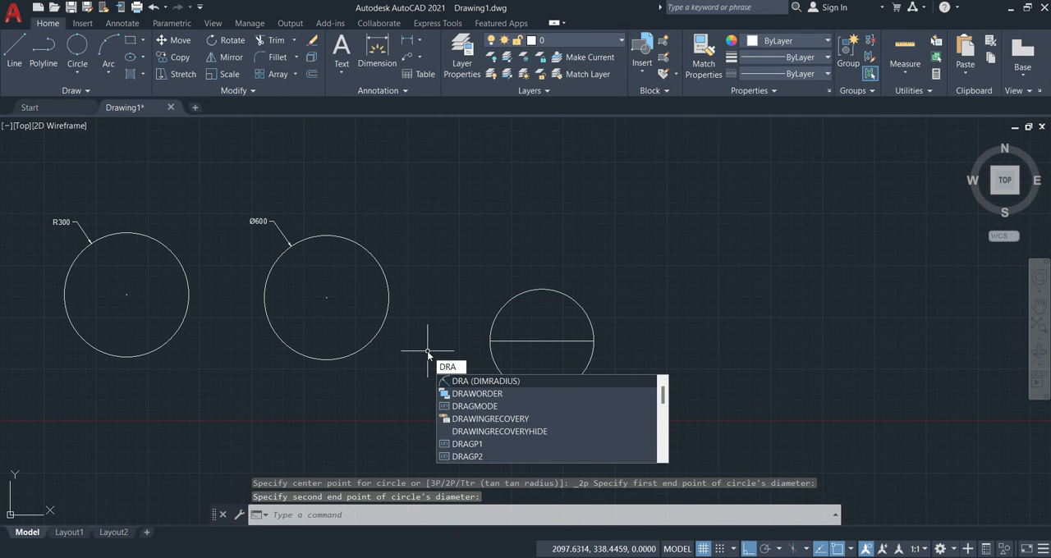
key(BackSpace)
key(BackSpace)
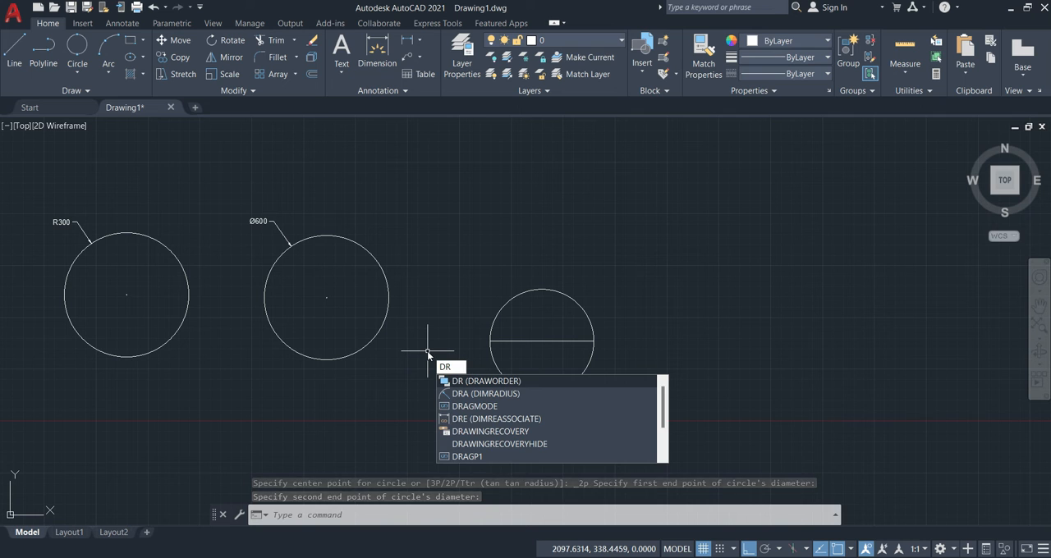
text(d)
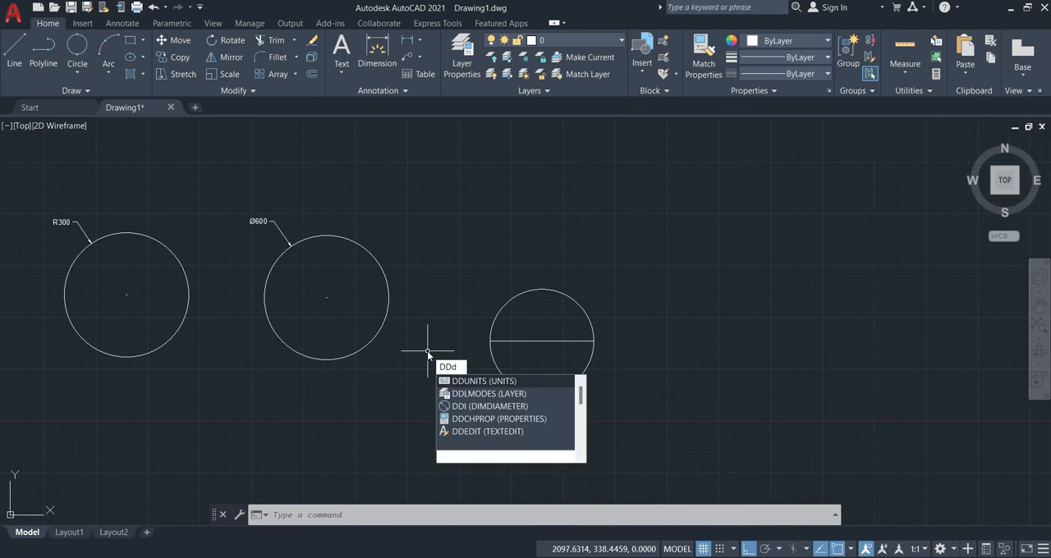
text(di)
key(Return)
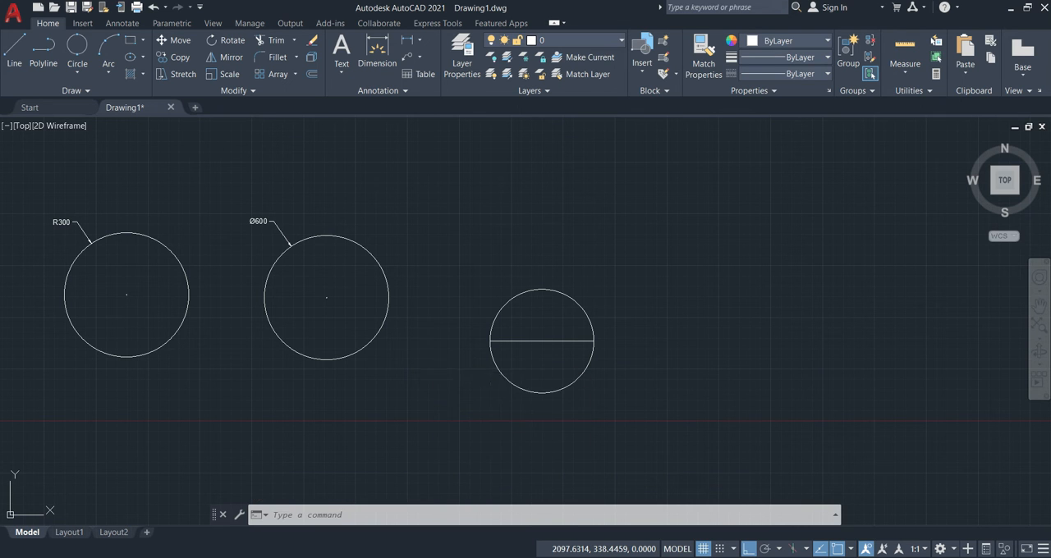
click(510, 298)
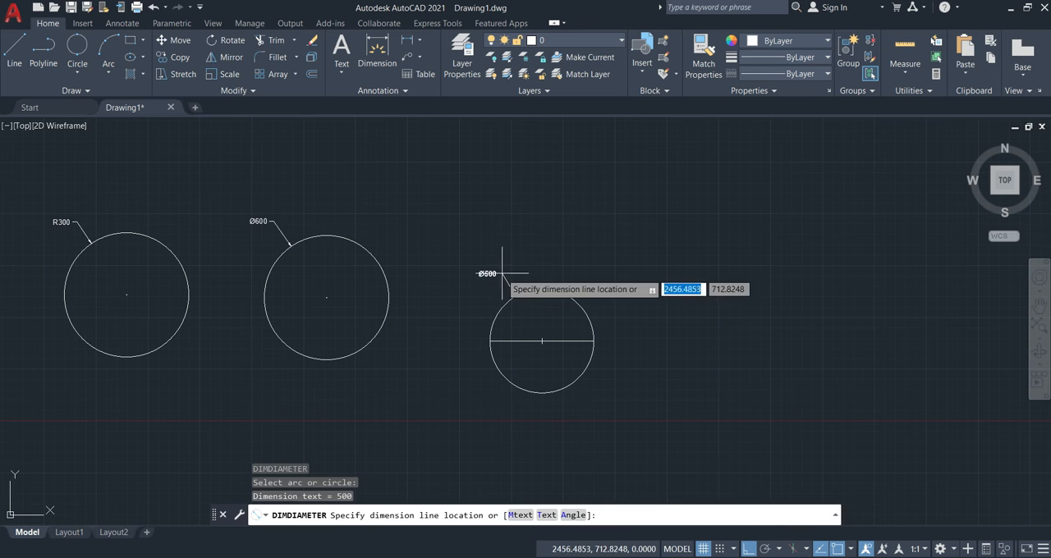
click(491, 272)
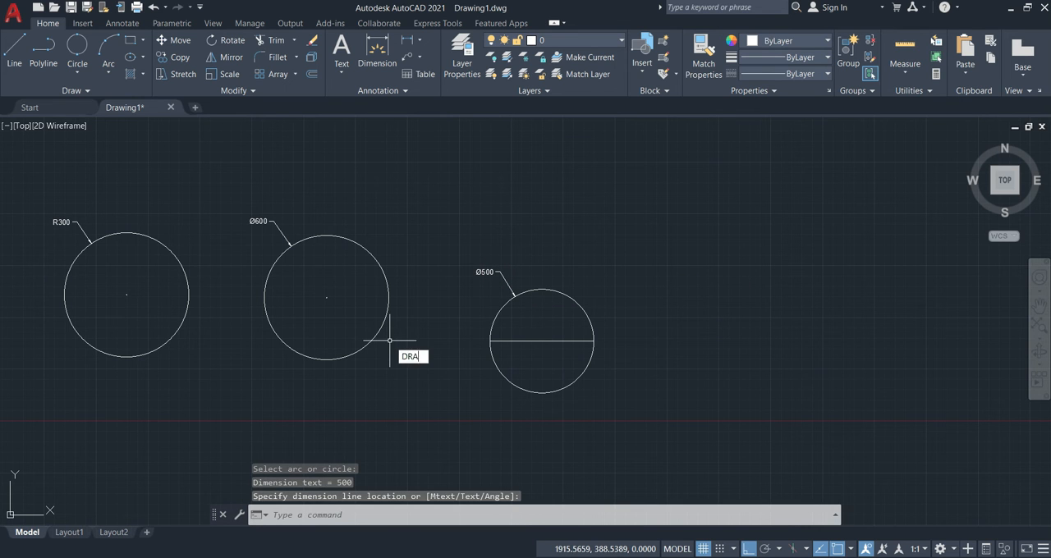
Add a radius dimension to the two-point circle with DIMRADIUS, placing its text just below the diameter dimension.
text(DRA)
key(Return)
click(493, 326)
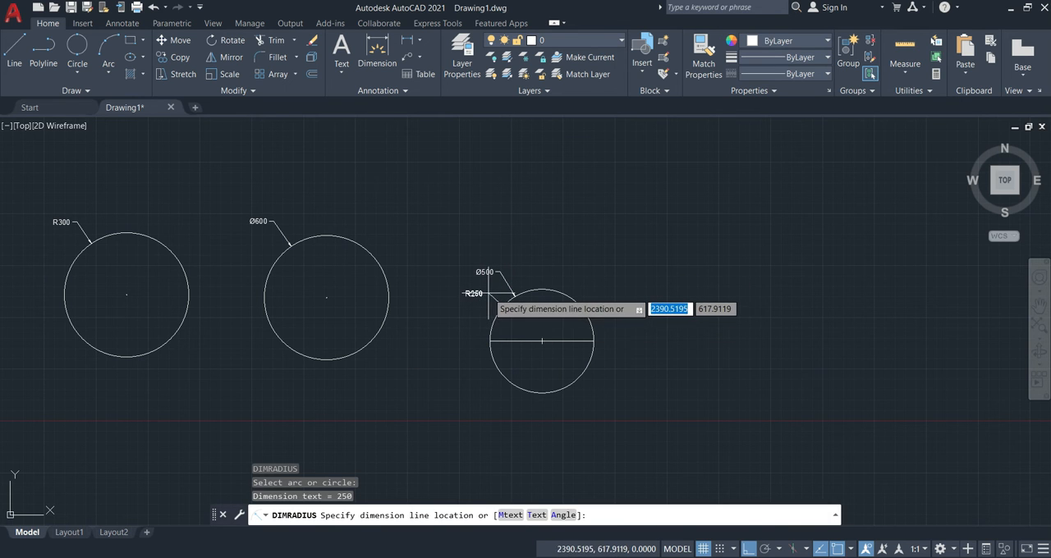
click(490, 293)
Draw an L-shaped polyline in the empty space beside the 500-diameter circle, running 750 downward and 400 to the right.
middle_drag(639, 368, 543, 373)
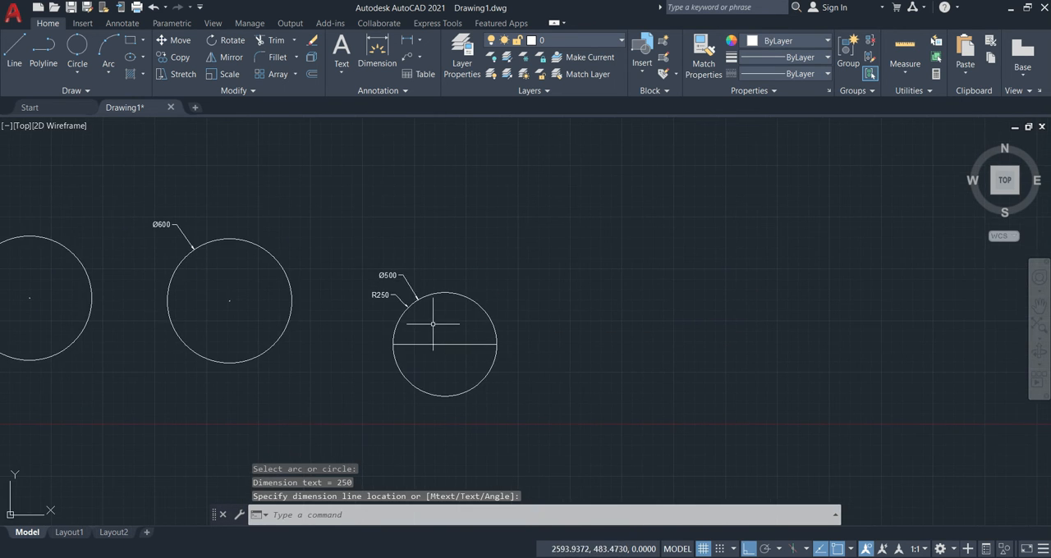
scroll(432, 324, up, 4)
scroll(246, 263, down, 2)
scroll(337, 268, down, 2)
middle_drag(357, 276, 403, 331)
middle_drag(589, 332, 469, 322)
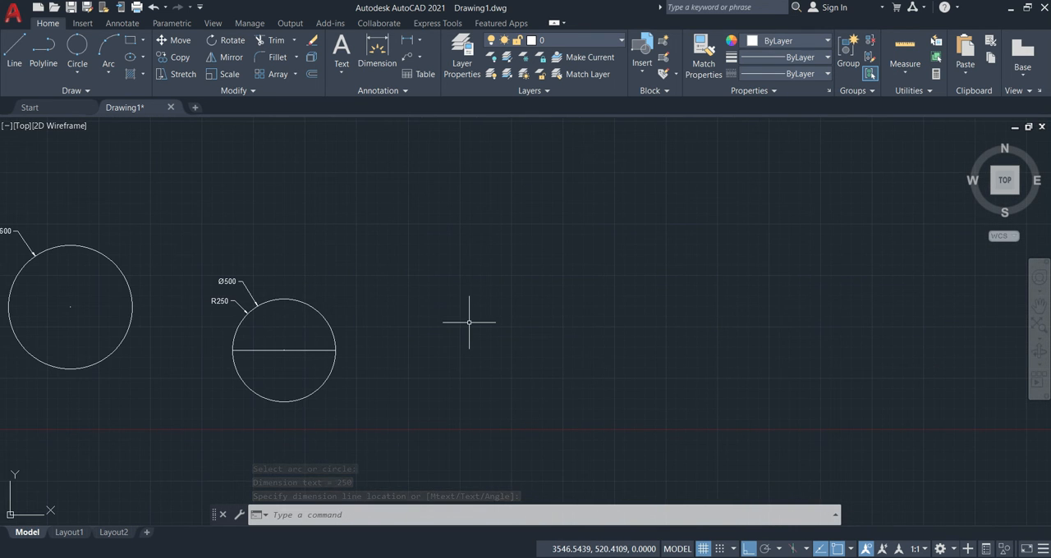
key(Return)
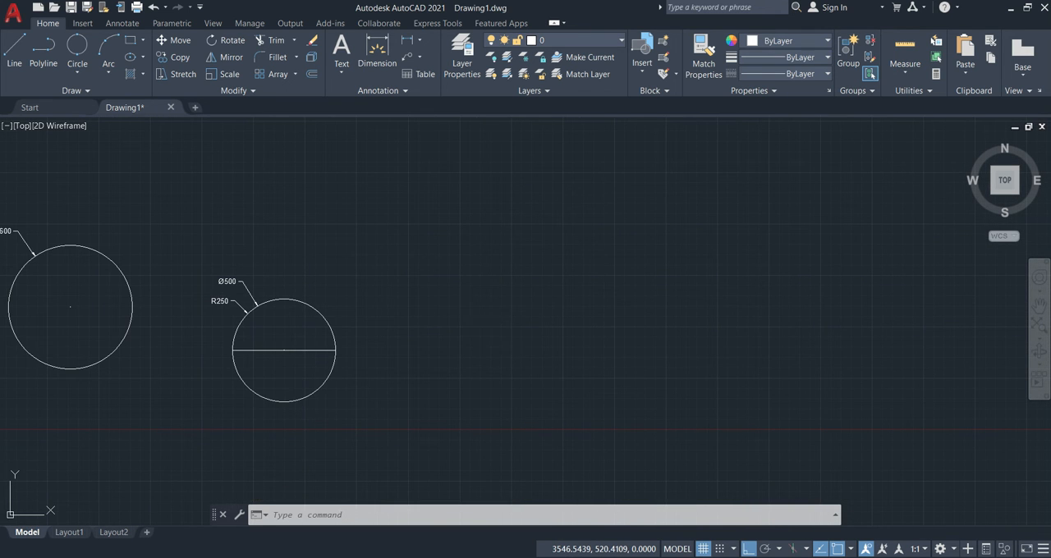
click(460, 224)
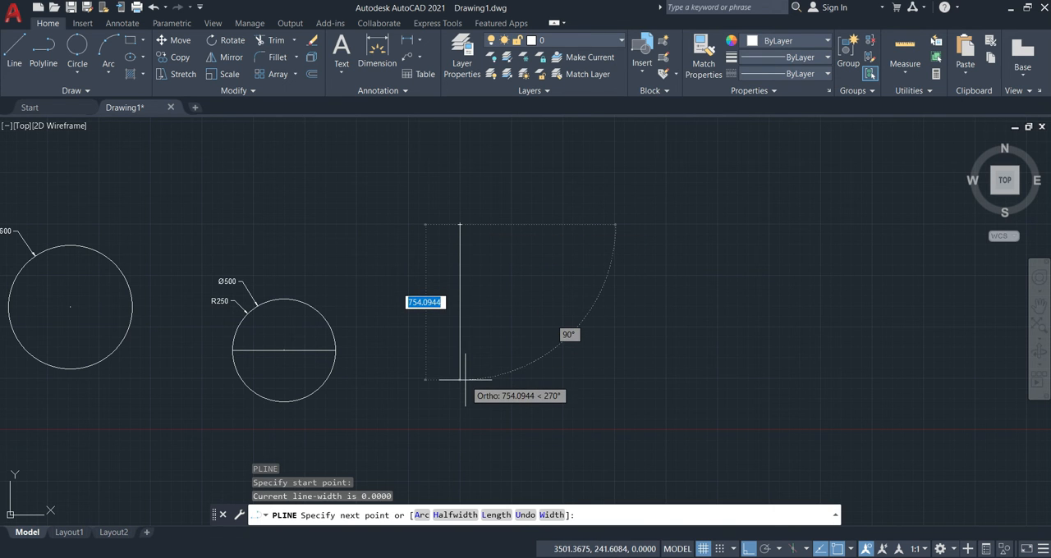
click(465, 379)
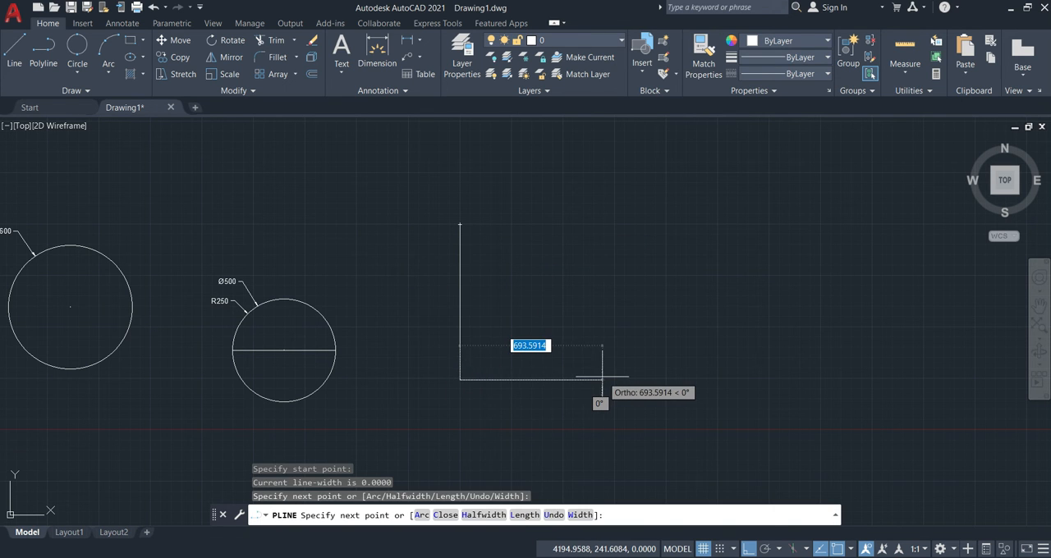
key(ctrl+z)
text(750)
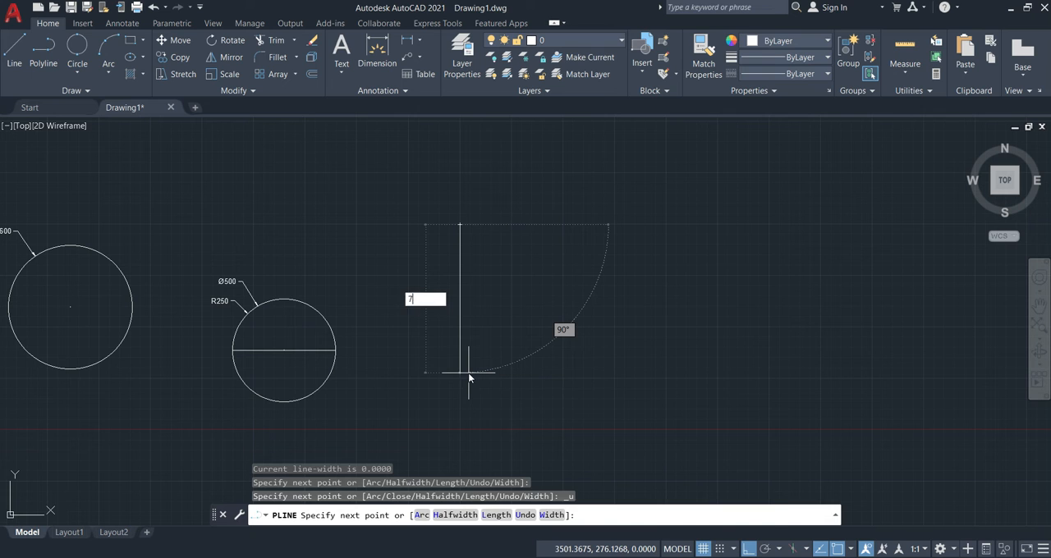
key(Return)
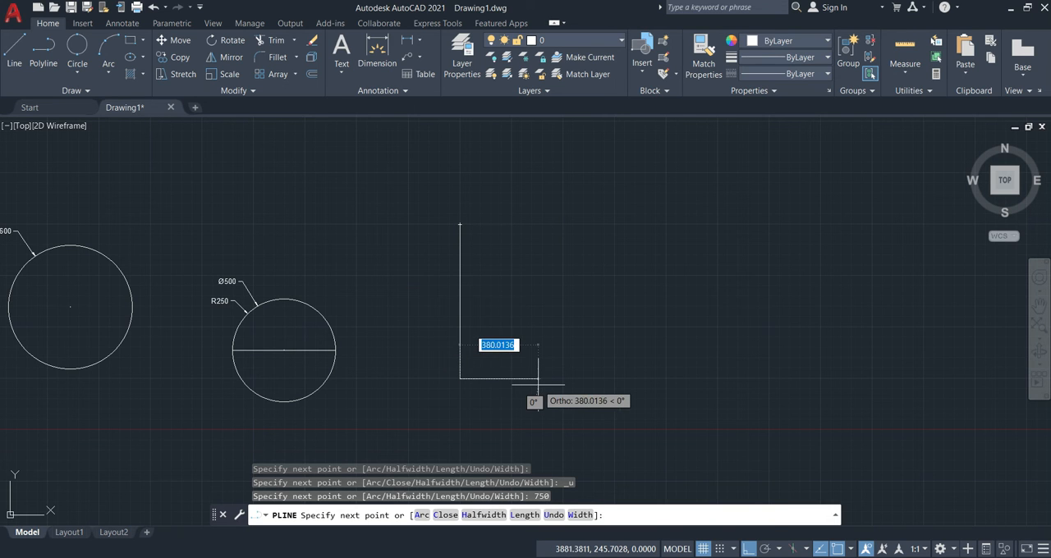
text(400)
key(Return)
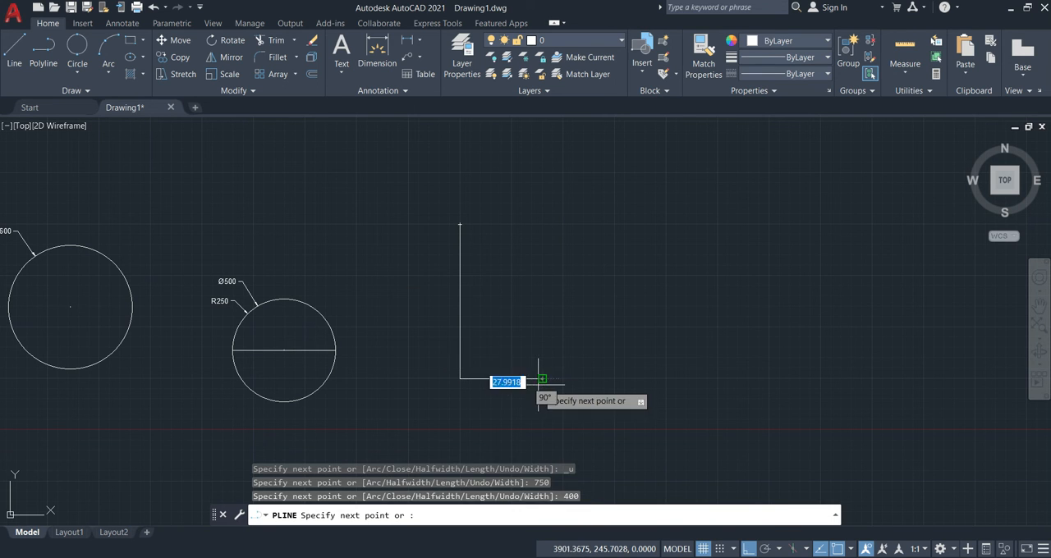
key(Escape)
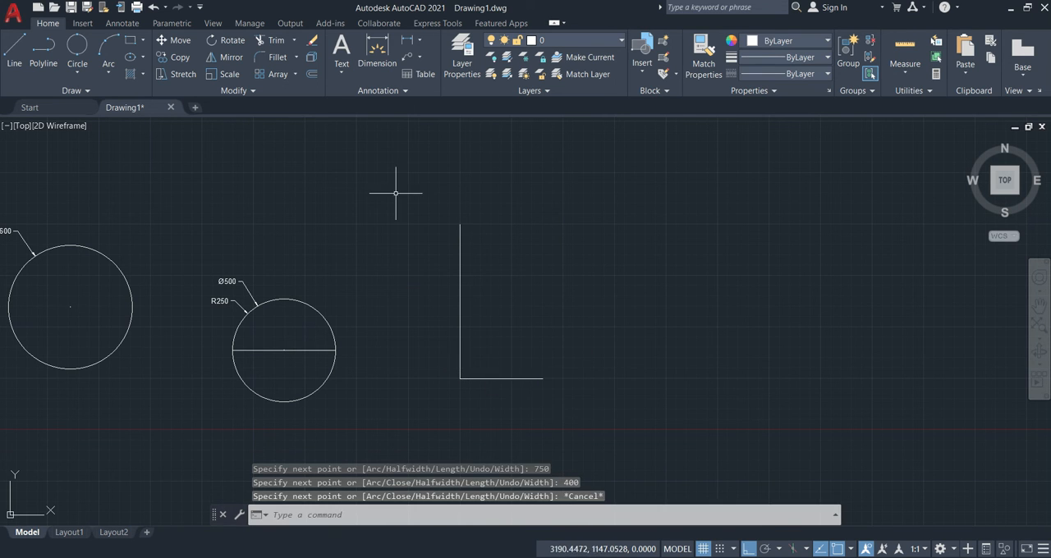
Draw a circle with the 3-Point method through the polyline's upper endpoint, corner and right endpoint.
click(78, 76)
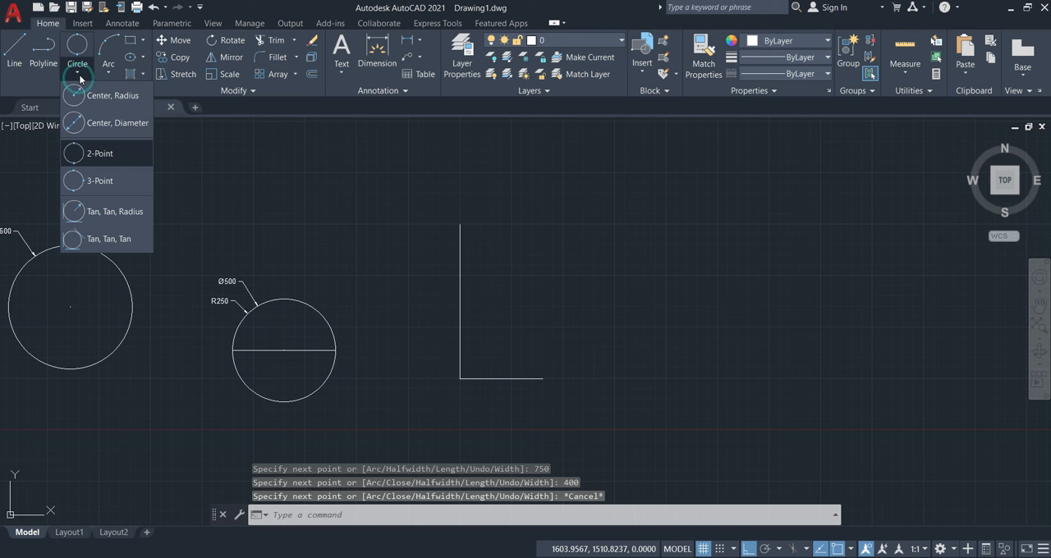
click(101, 180)
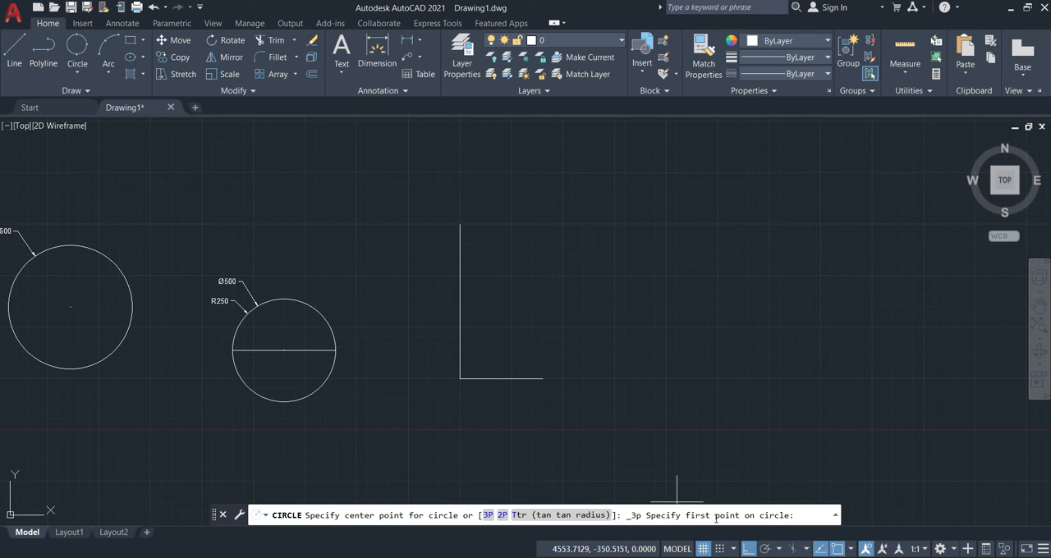
click(465, 243)
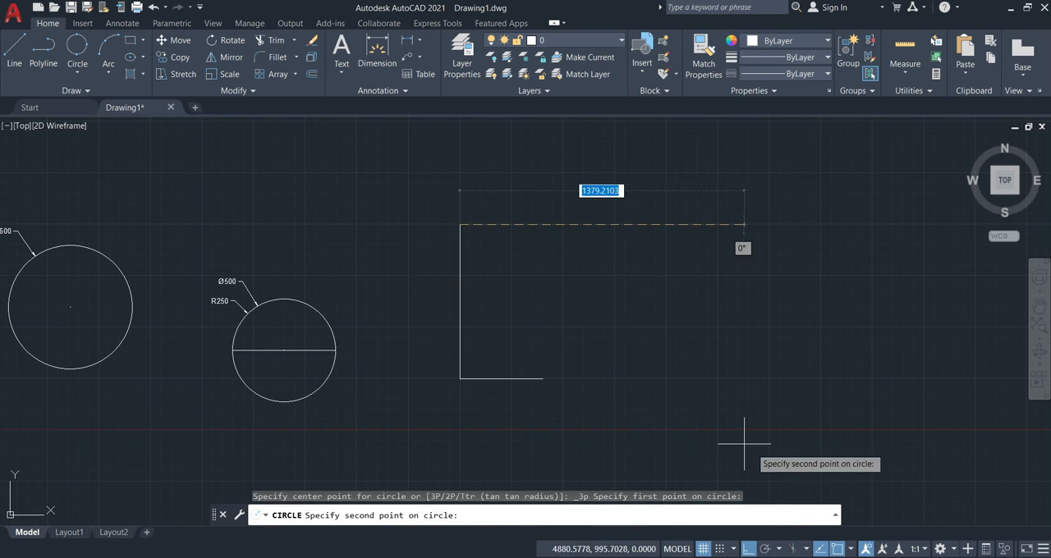
click(461, 380)
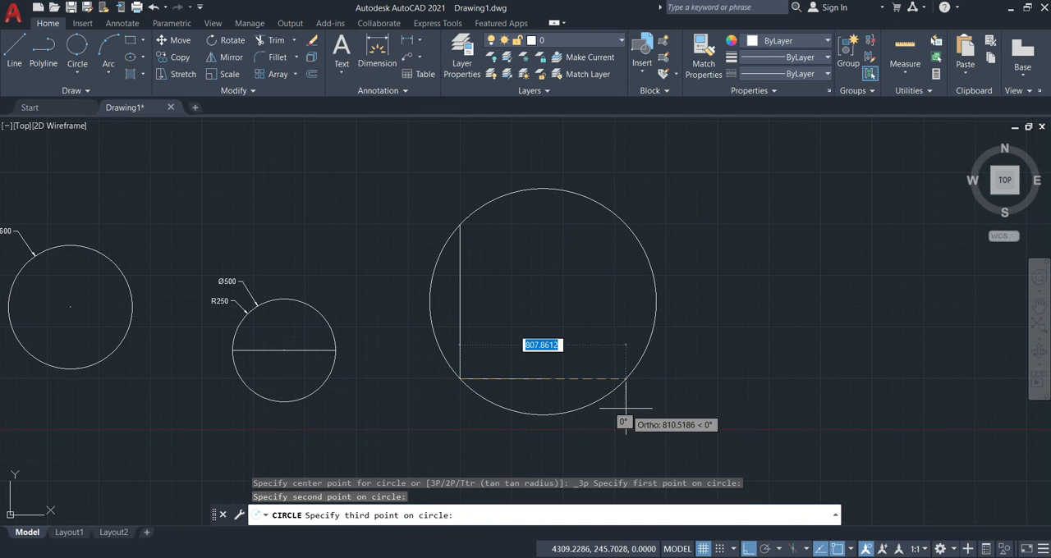
click(542, 378)
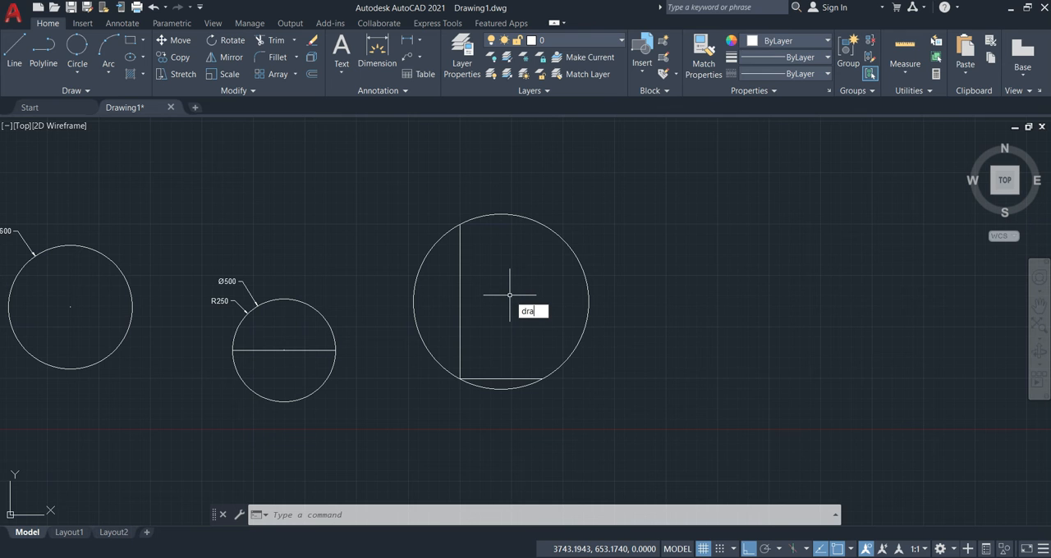
Add a radius dimension to the three-point circle with DIMRADIUS, placing its text outside the upper-left edge.
key(Return)
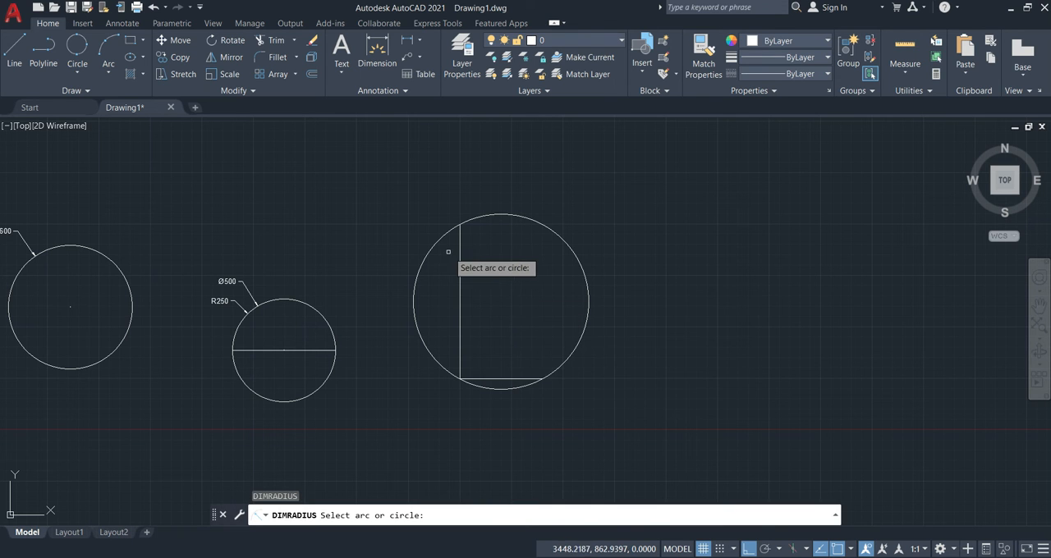
click(434, 245)
click(416, 215)
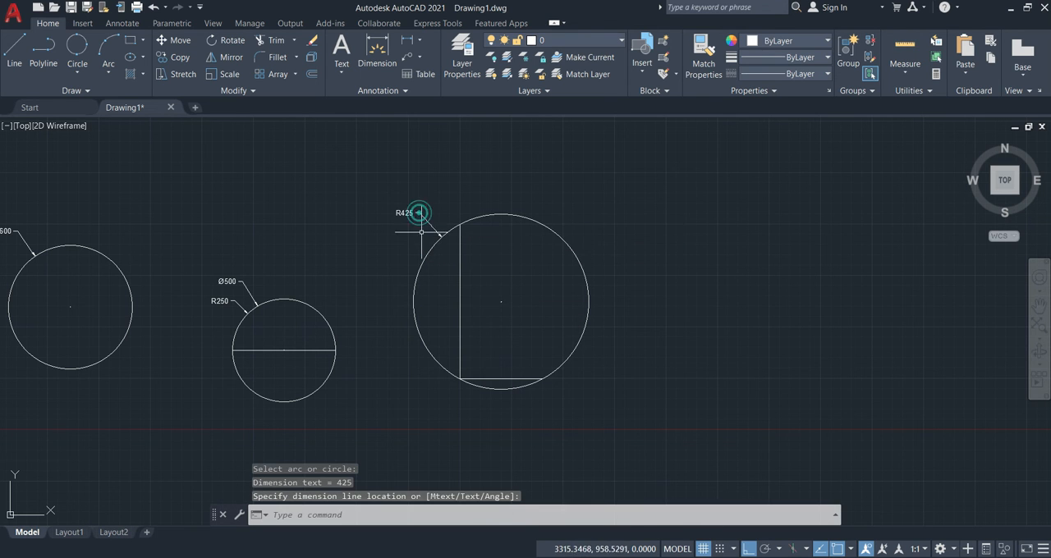
Add a diameter dimension to the three-point circle with DIMDIAMETER, placing its text just above the radius dimension.
text(ddi)
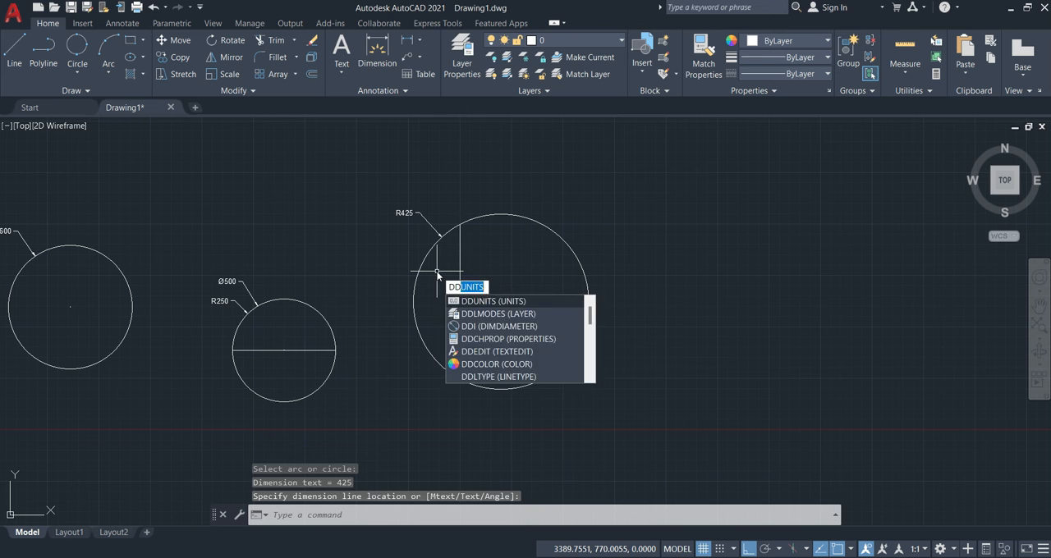
key(Return)
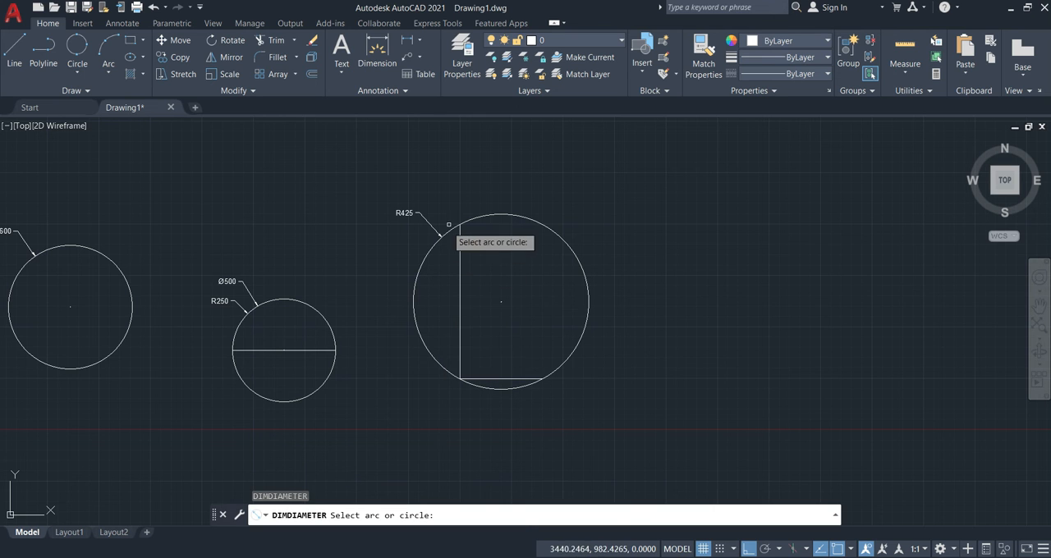
click(439, 235)
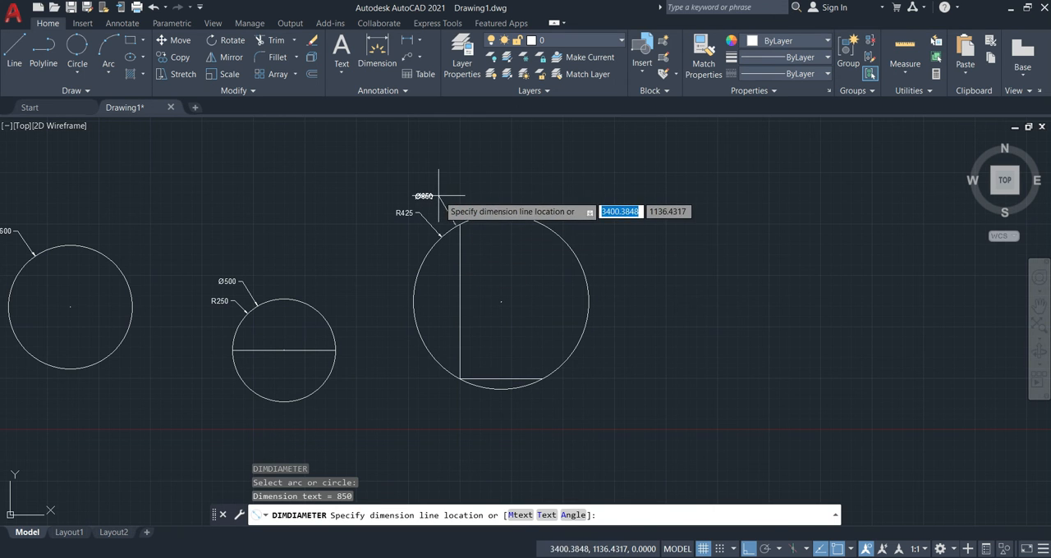
click(431, 195)
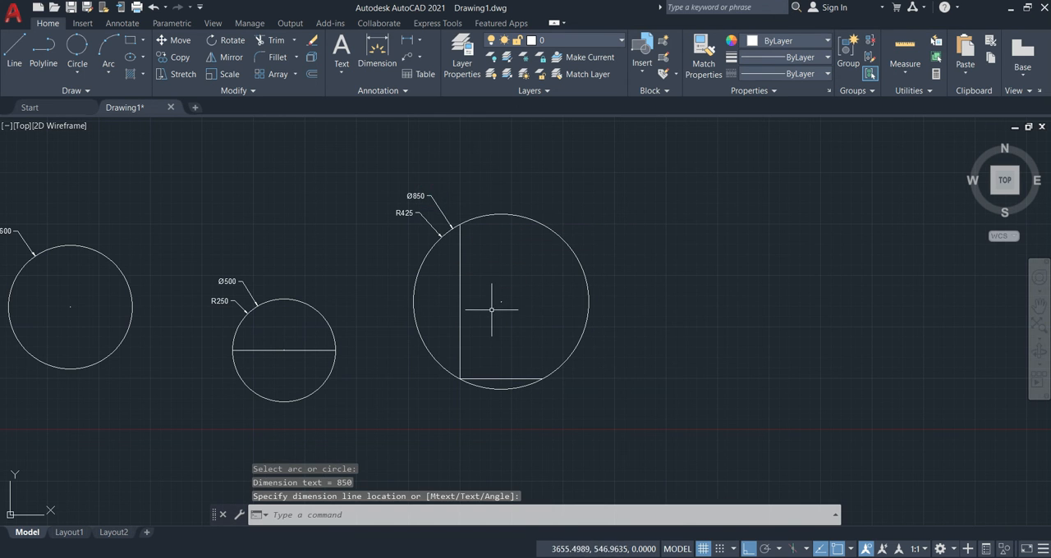
Review the finished circle examples, from the Center Radius and Center Diameter circles to the two-point and three-point circles.
middle_drag(575, 331, 412, 339)
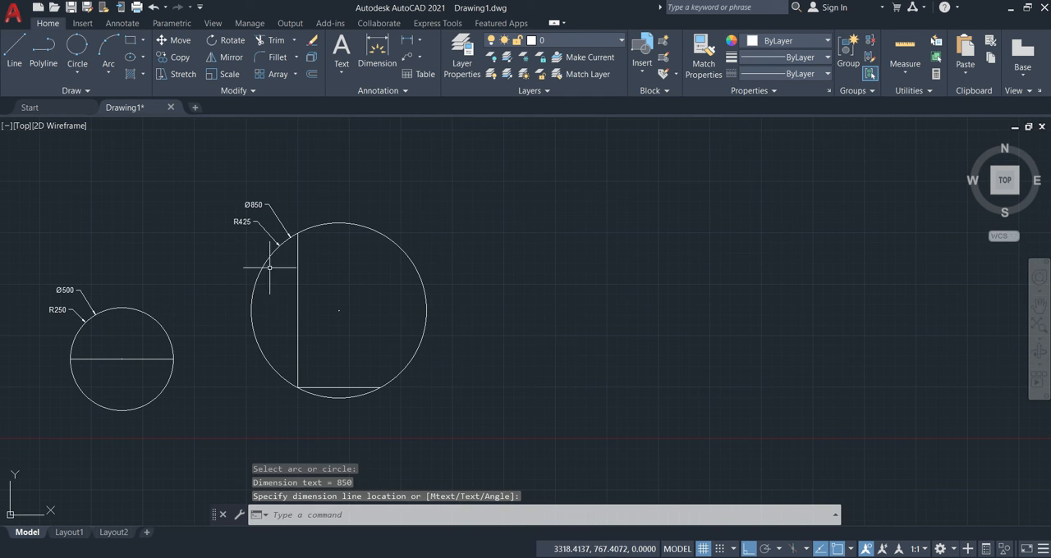
scroll(429, 272, down, 2)
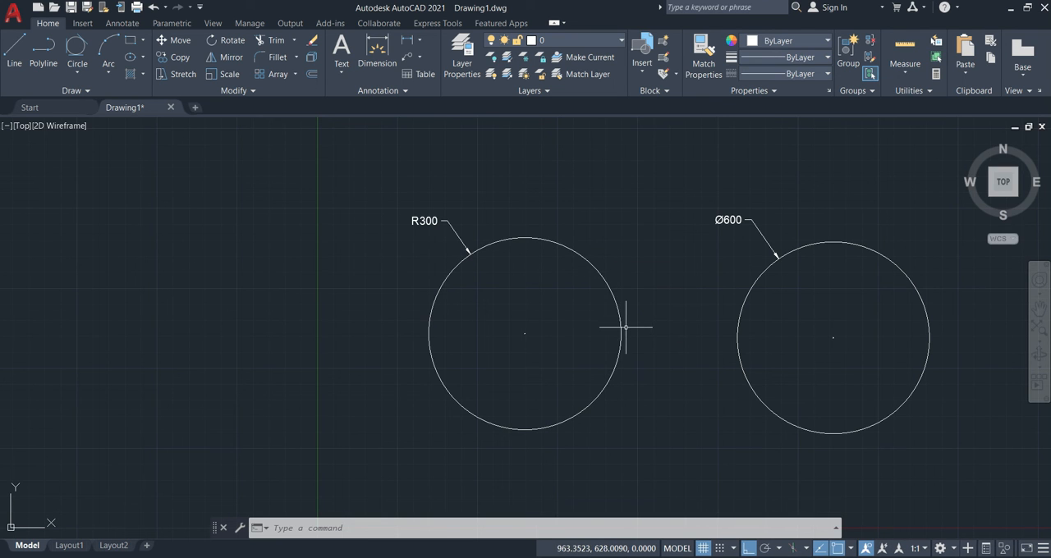
key(Return)
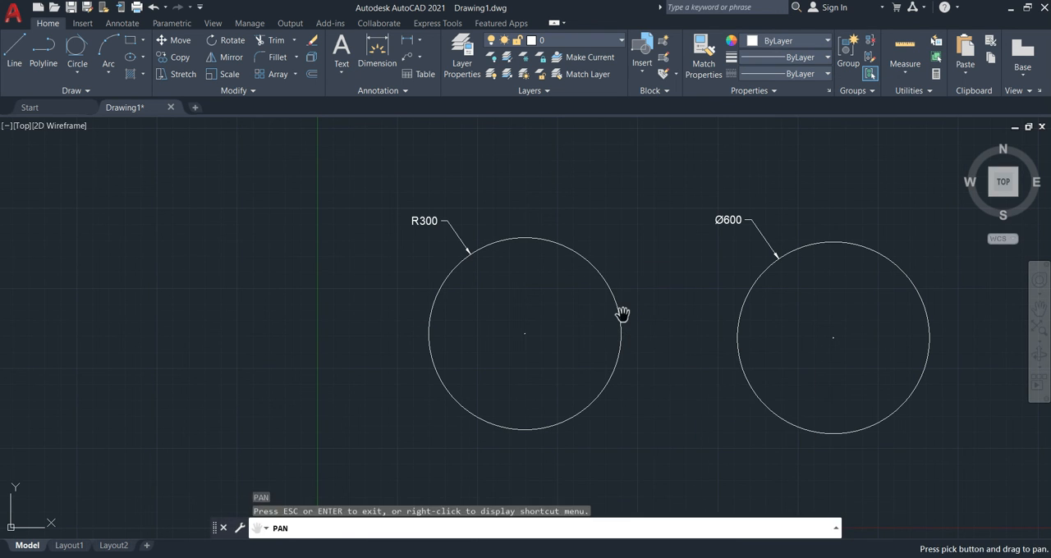
click(517, 433)
click(424, 318)
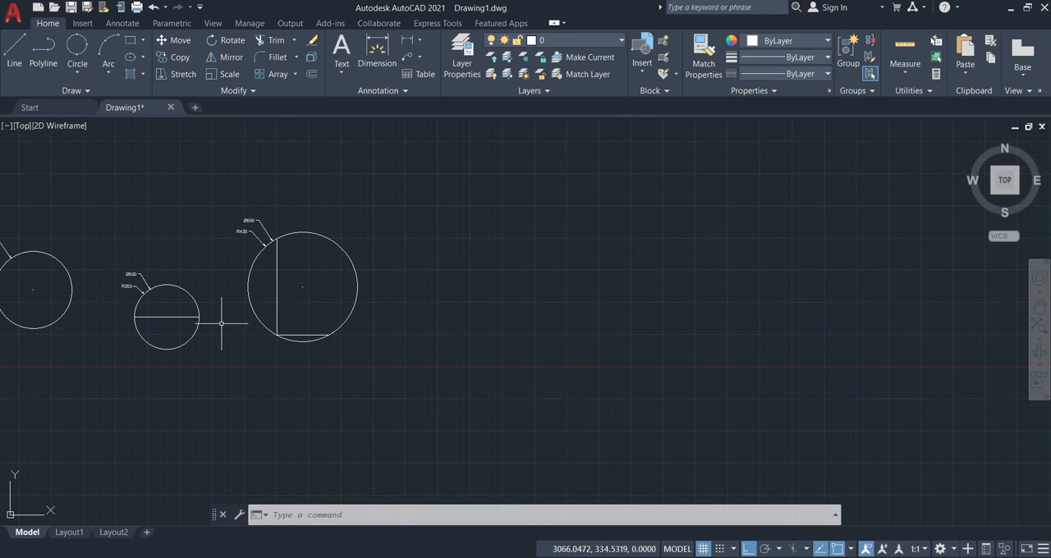
scroll(211, 325, up, 4)
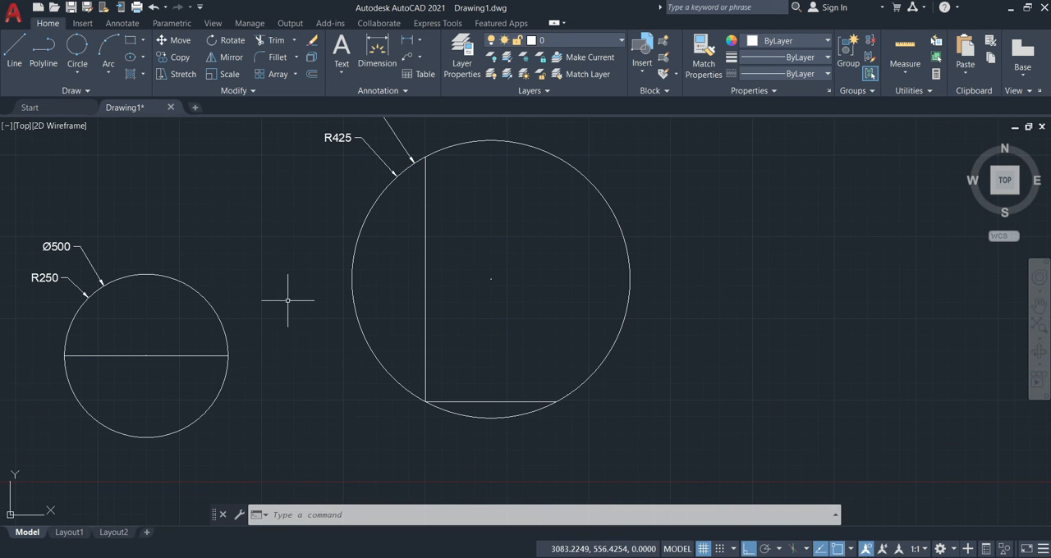
scroll(284, 303, down, 2)
mouse_move(307, 289)
middle_down()
mouse_move(547, 318)
mouse_move(446, 293)
mouse_move(428, 300)
middle_up()
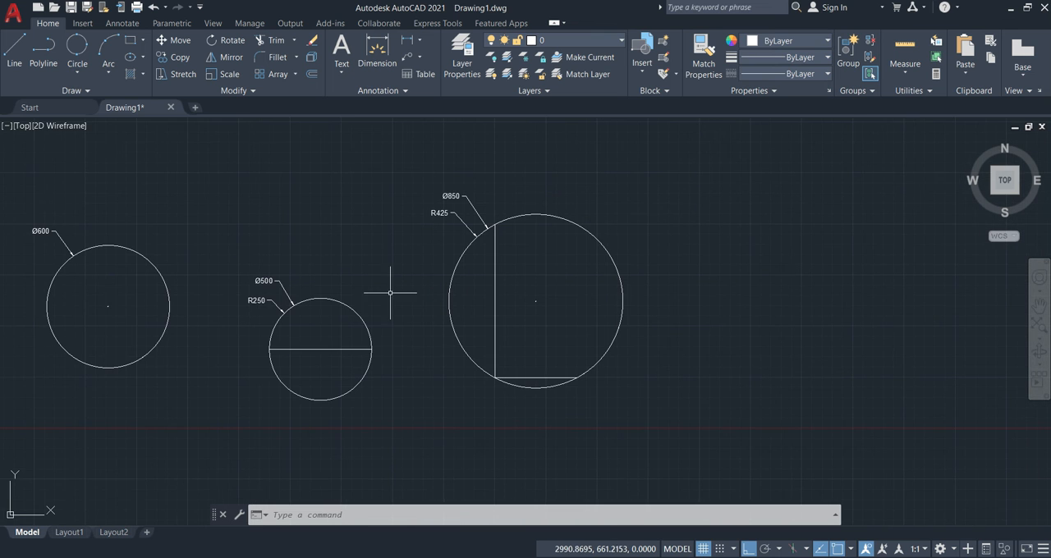
Draw a Tan, Tan, Radius circle of radius 350 tangent to the two-point circle and the three-point circle.
click(79, 74)
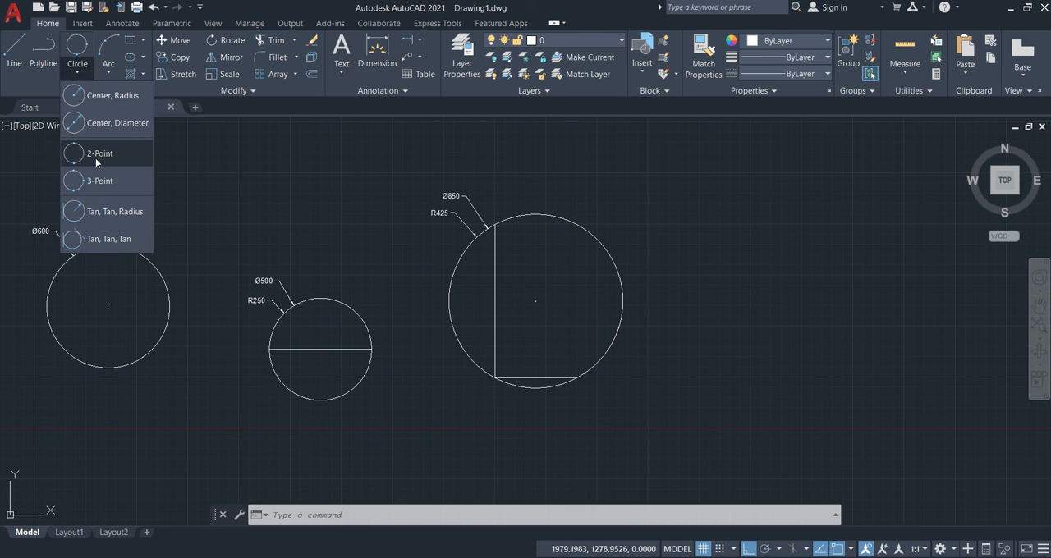
click(88, 216)
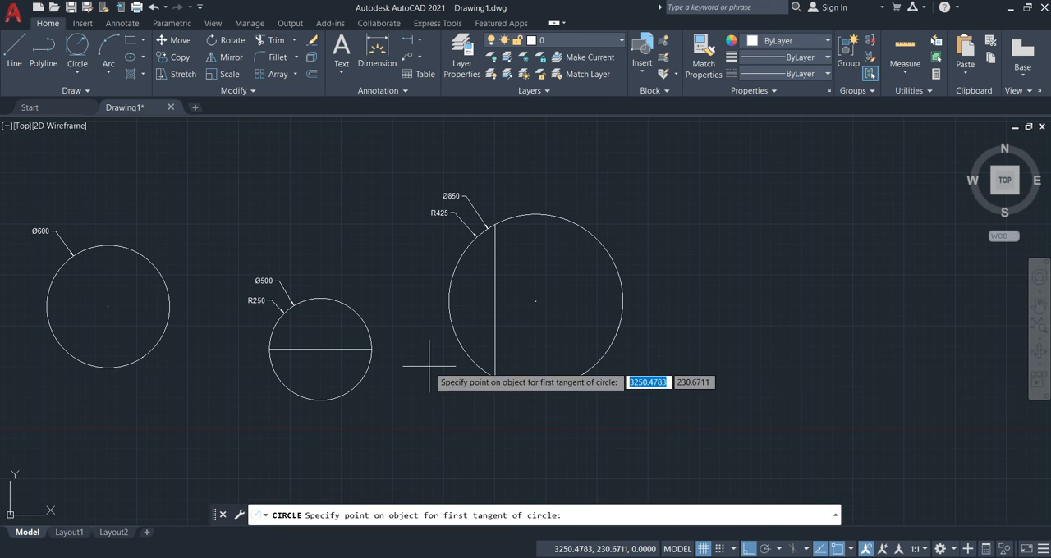
click(366, 315)
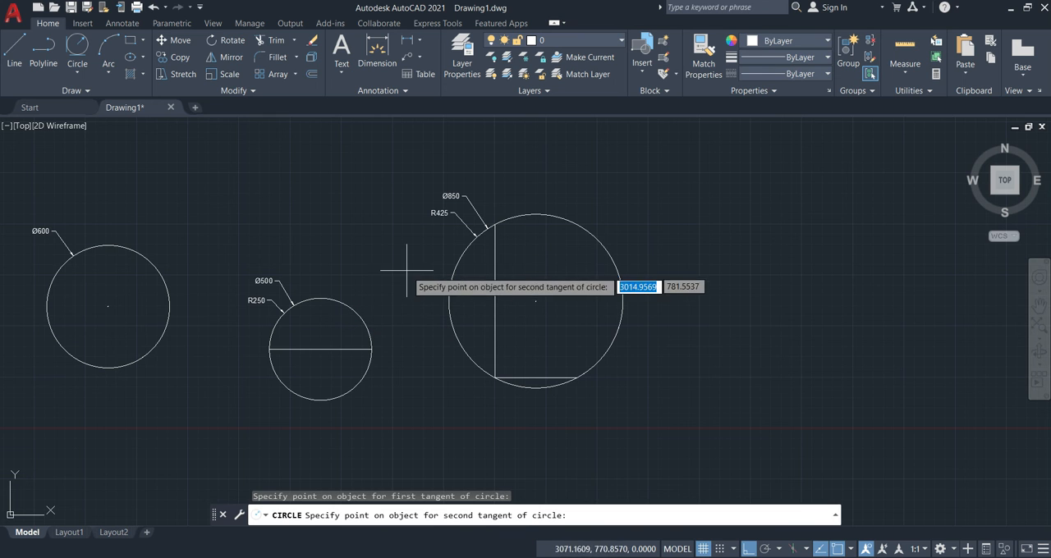
click(449, 297)
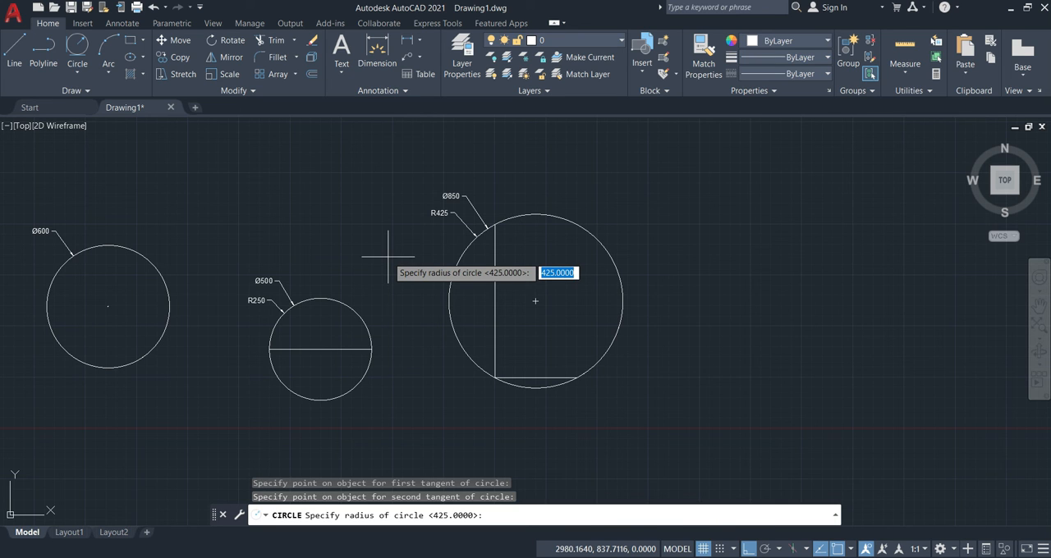
text(350)
key(Return)
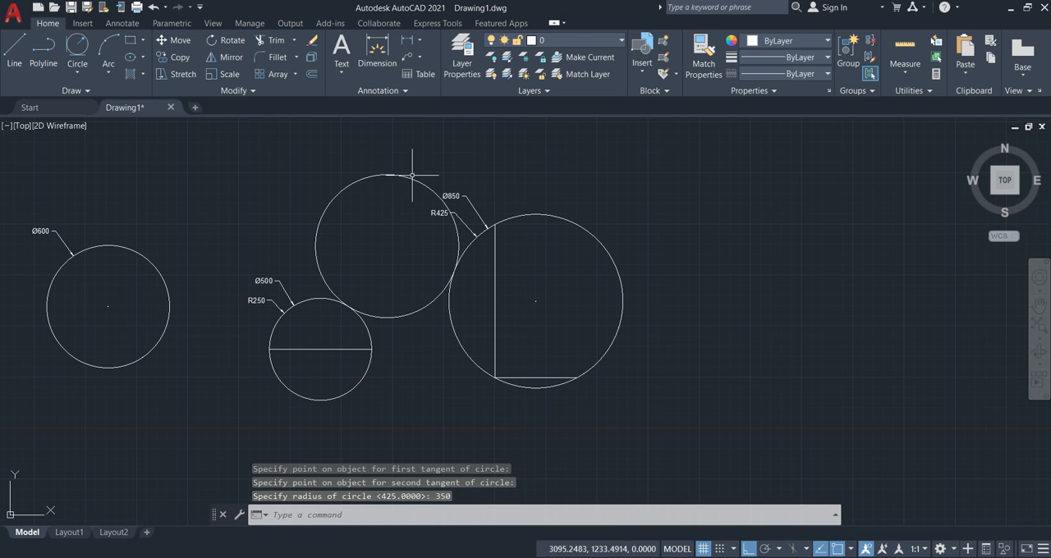
Move the three-point circle's diameter and radius dimensions to its upper-right side, clear of the tangent circle.
click(448, 198)
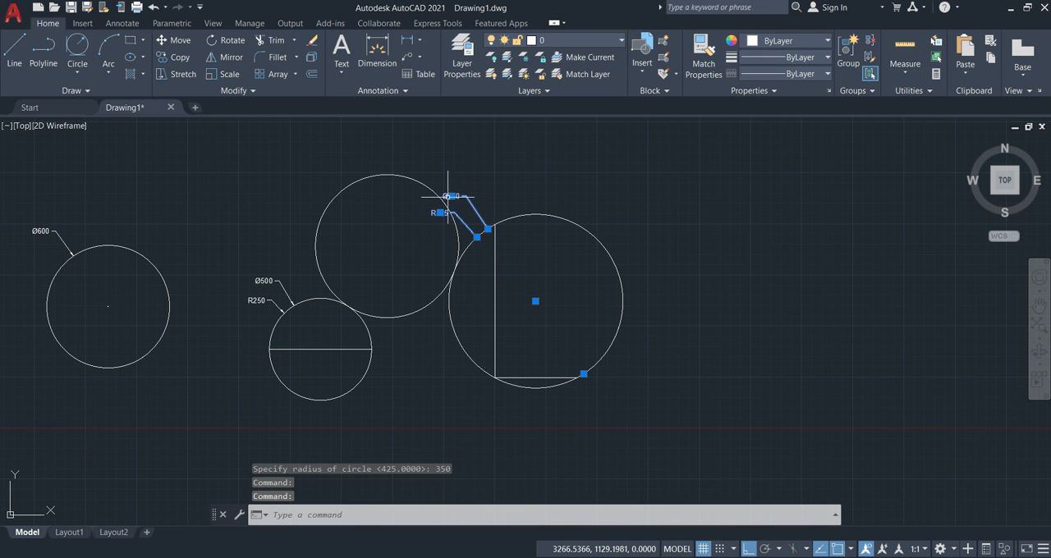
click(451, 195)
click(610, 197)
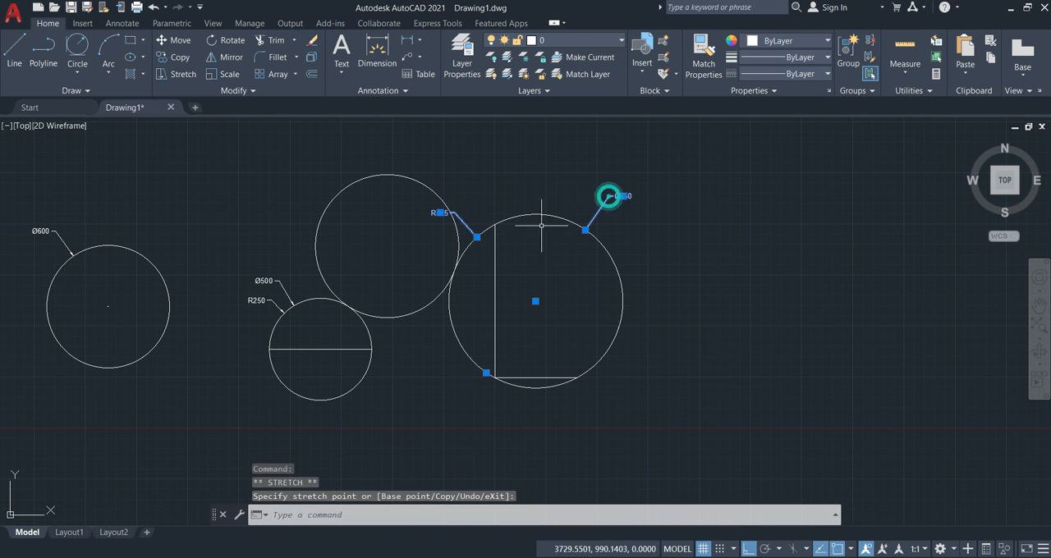
click(441, 213)
click(614, 220)
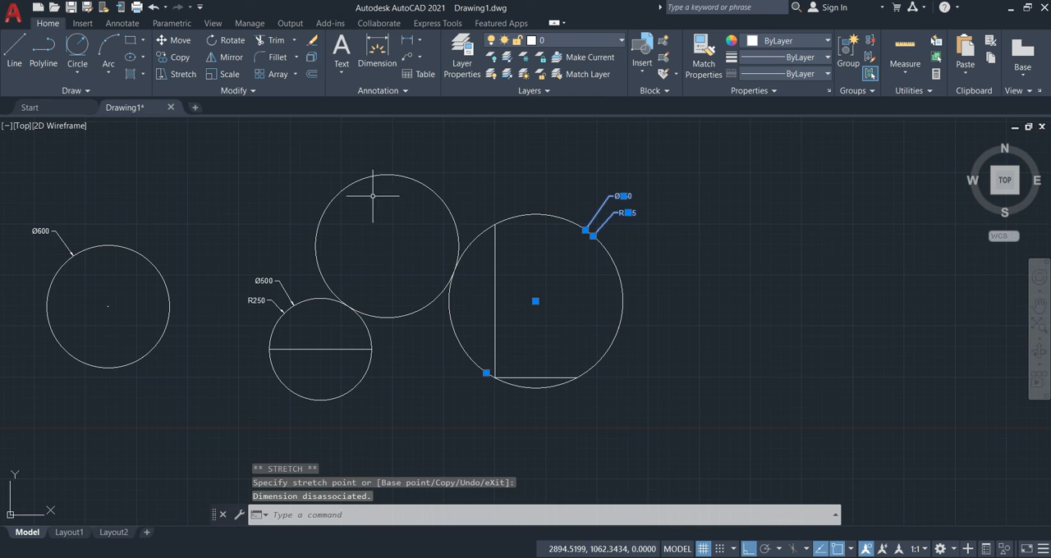
key(Escape)
Add a radius dimension to the Tan, Tan, Radius circle with DIMRADIUS, placing its text outside the circle's upper-left side.
middle_drag(380, 241, 407, 312)
click(424, 266)
click(415, 245)
key(Escape)
text(d)
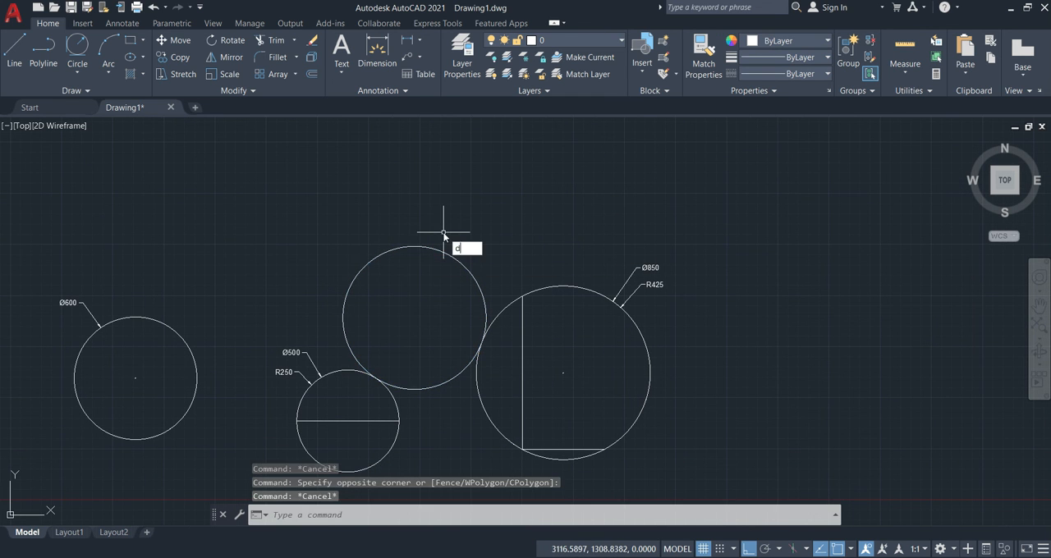
text(ra)
key(Return)
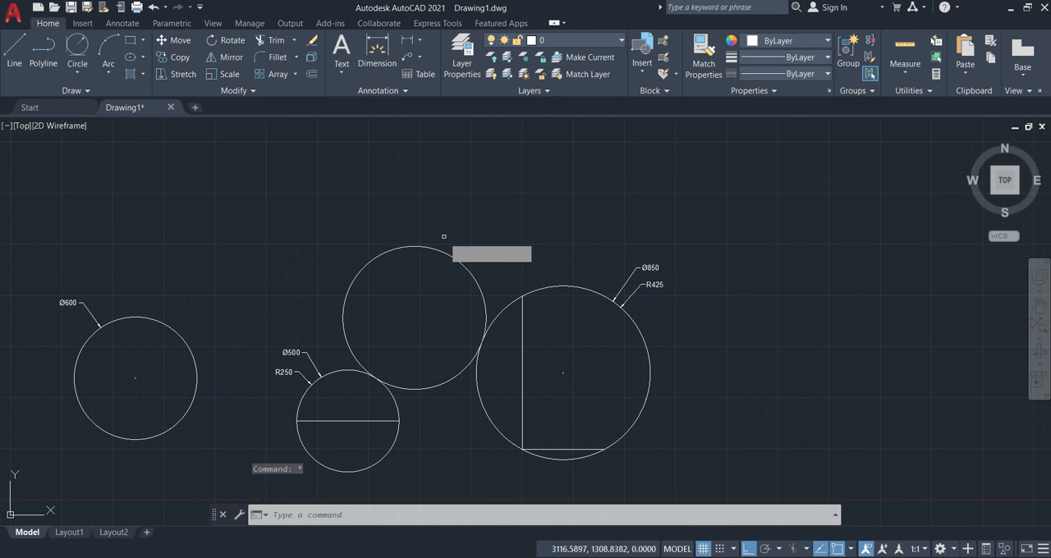
click(353, 277)
click(337, 250)
Add a diameter dimension to the Tan, Tan, Radius circle with DIMDIAMETER, placing its text just above the radius dimension.
text(ddi)
key(Return)
click(373, 256)
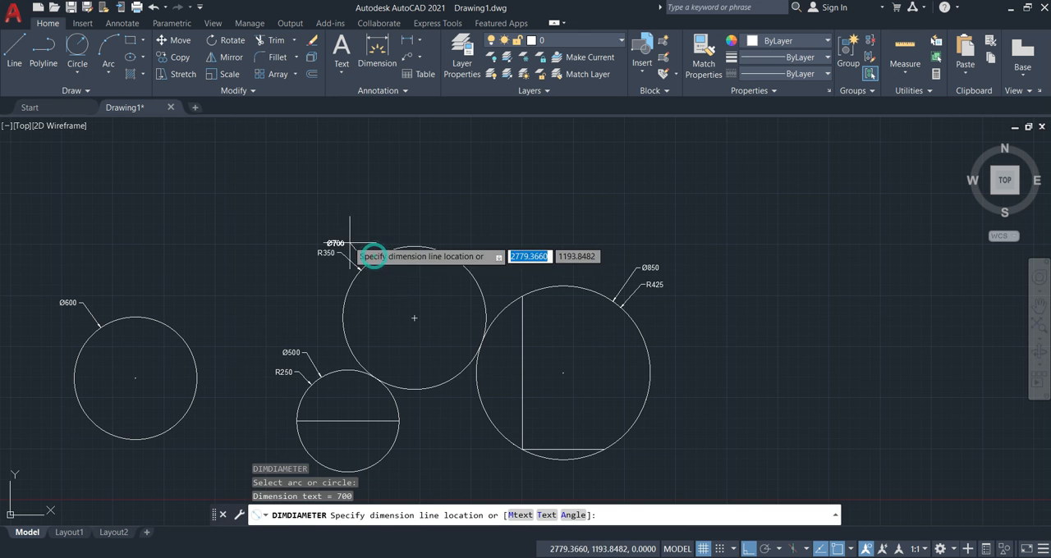
click(341, 239)
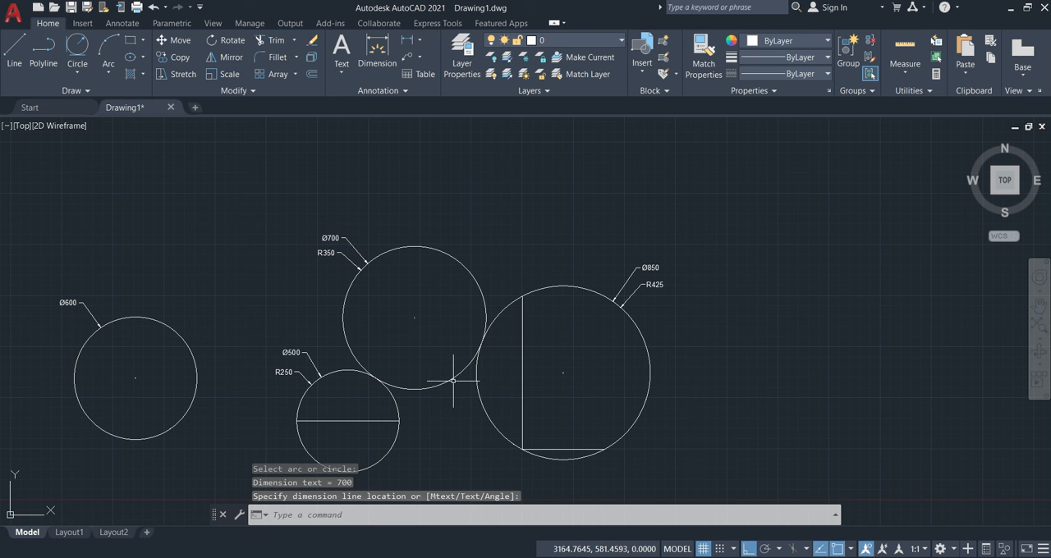
Draw a Tan, Tan, Tan circle inside the three-point circle, tangent to the vertical line, the horizontal line and the three-point circle.
middle_drag(460, 415, 405, 393)
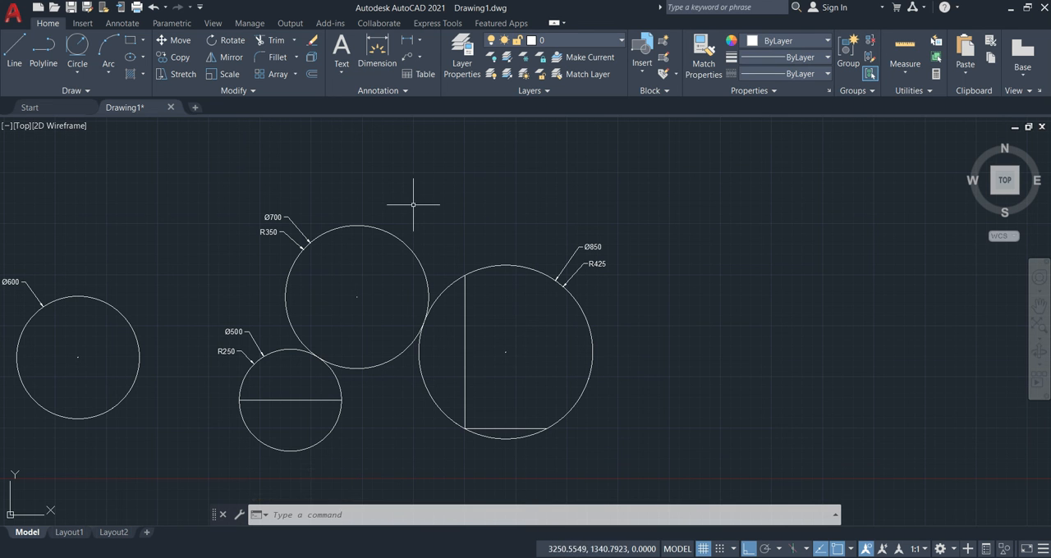
middle_drag(488, 314, 425, 277)
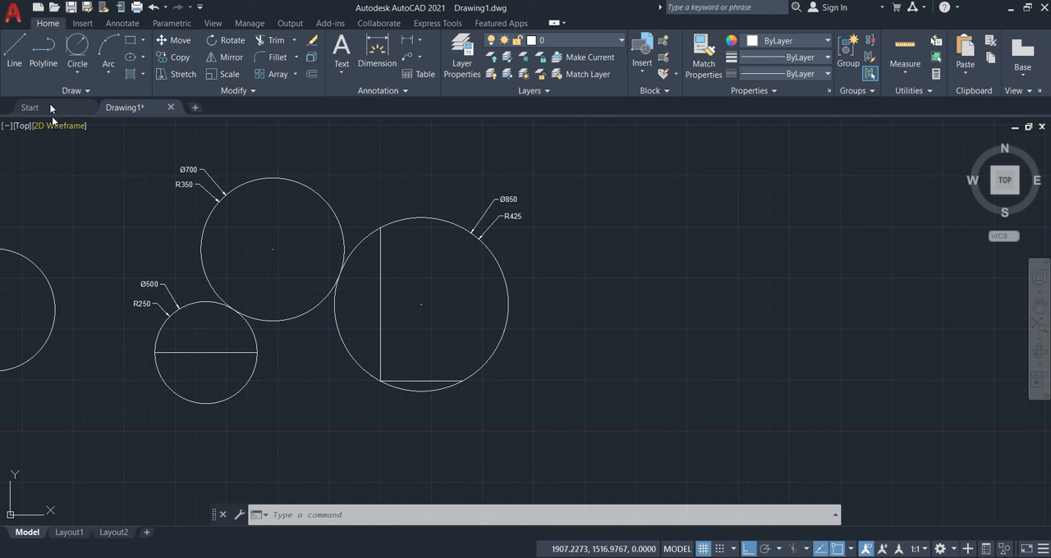
click(72, 73)
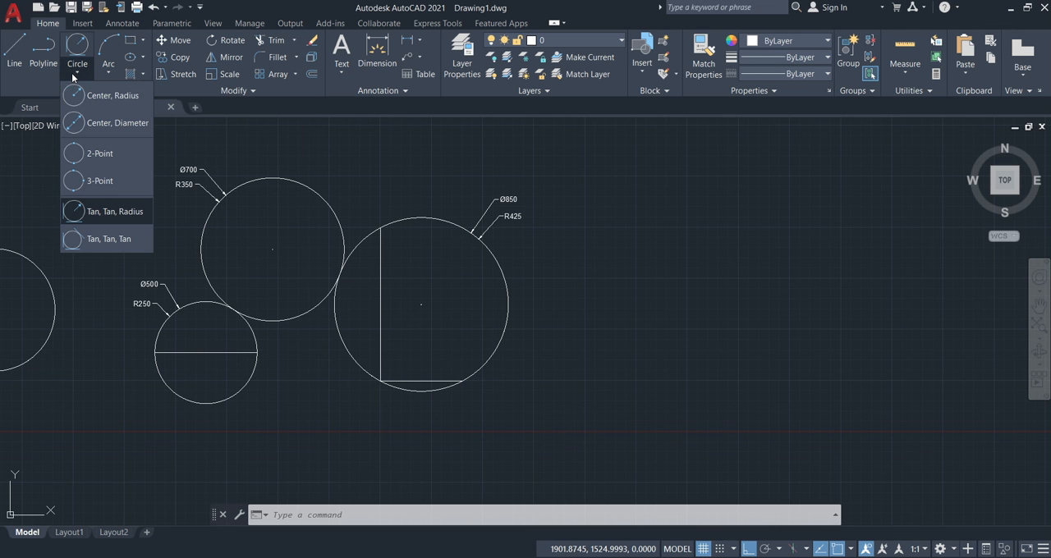
click(93, 243)
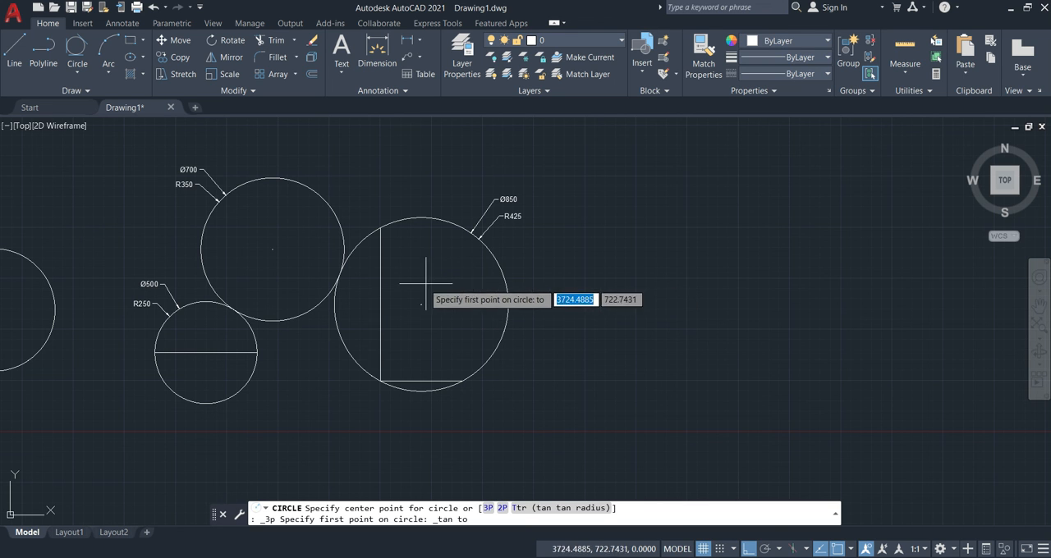
click(382, 290)
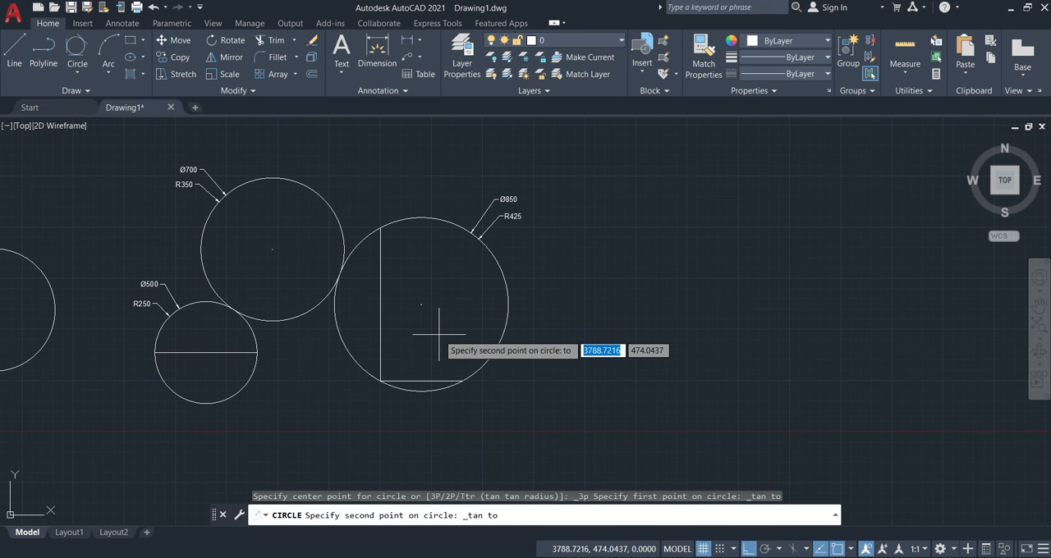
click(428, 380)
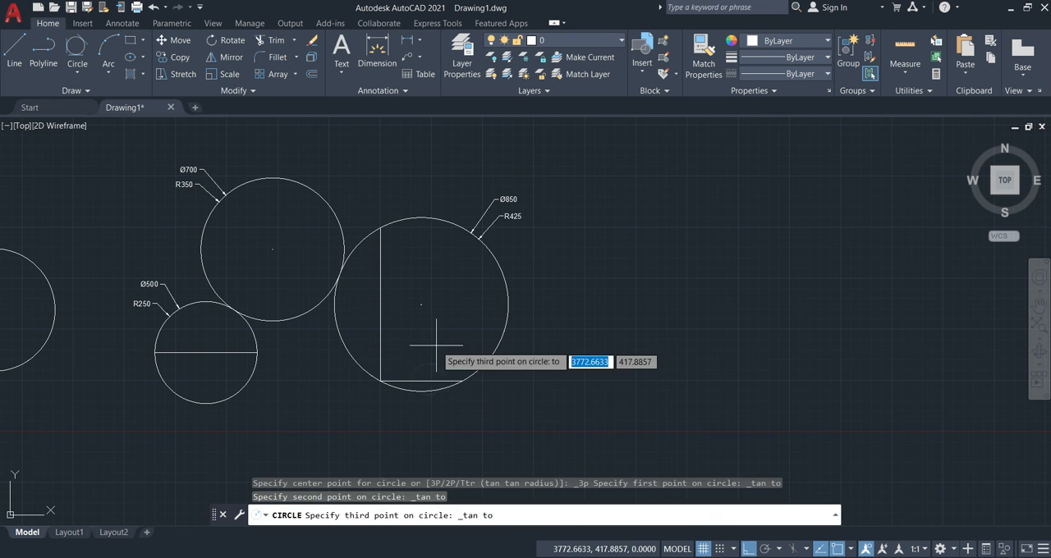
click(493, 265)
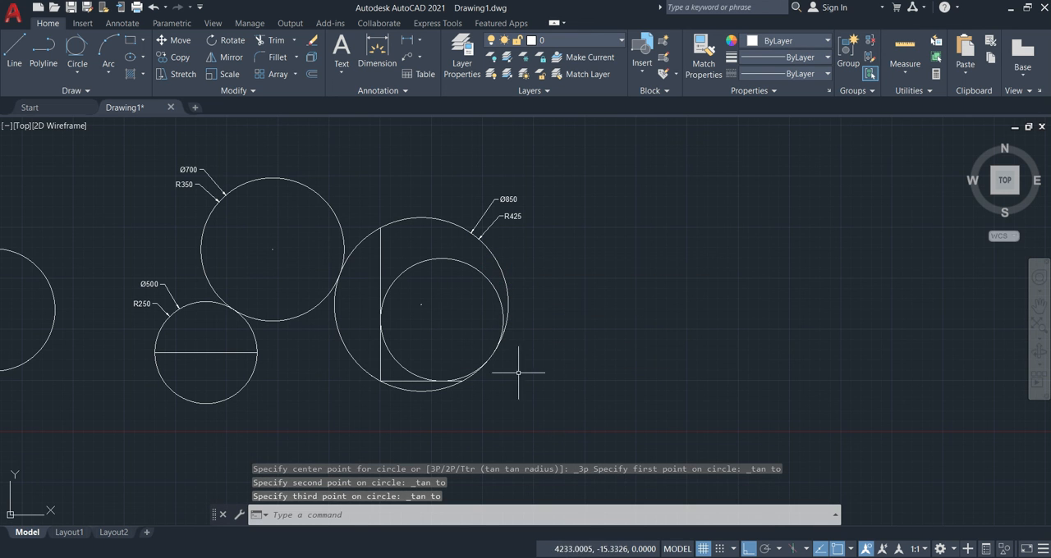
Examine where the inner circle touches the two lines and the three-point circle, and review the other circle examples.
scroll(470, 395, up, 5)
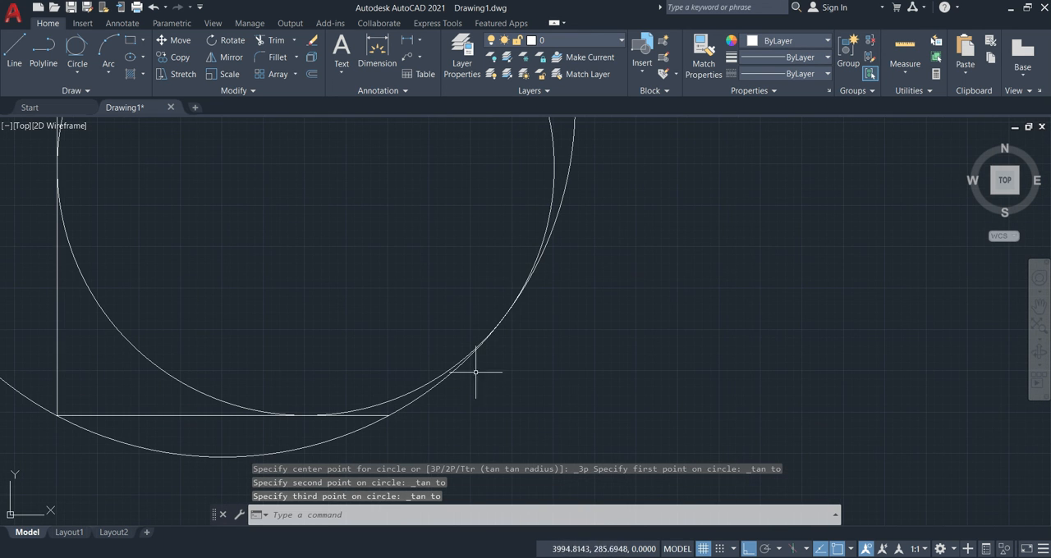
scroll(275, 401, down, 3)
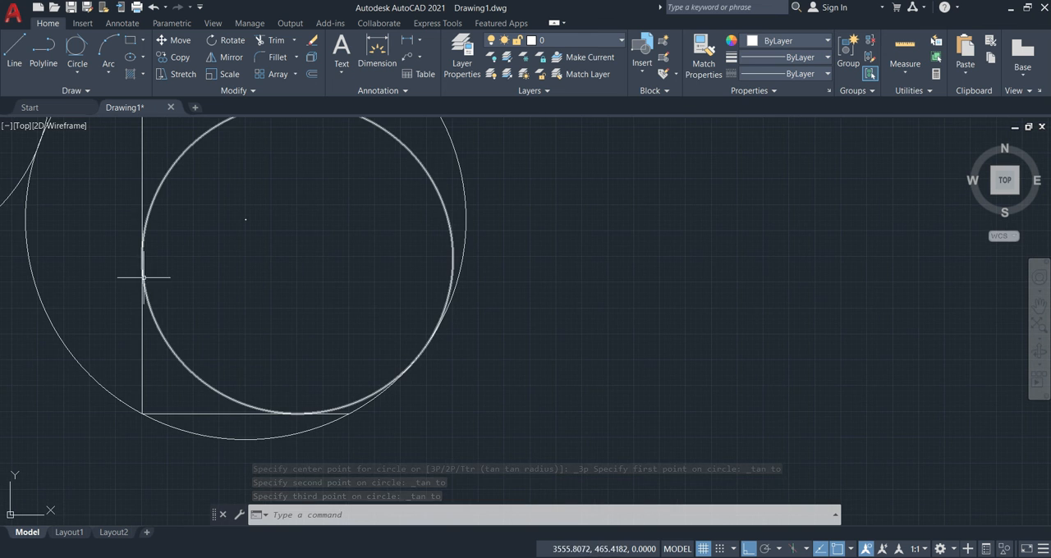
middle_drag(250, 283, 369, 335)
click(276, 304)
click(285, 310)
scroll(380, 328, down, 2)
middle_drag(376, 275, 383, 300)
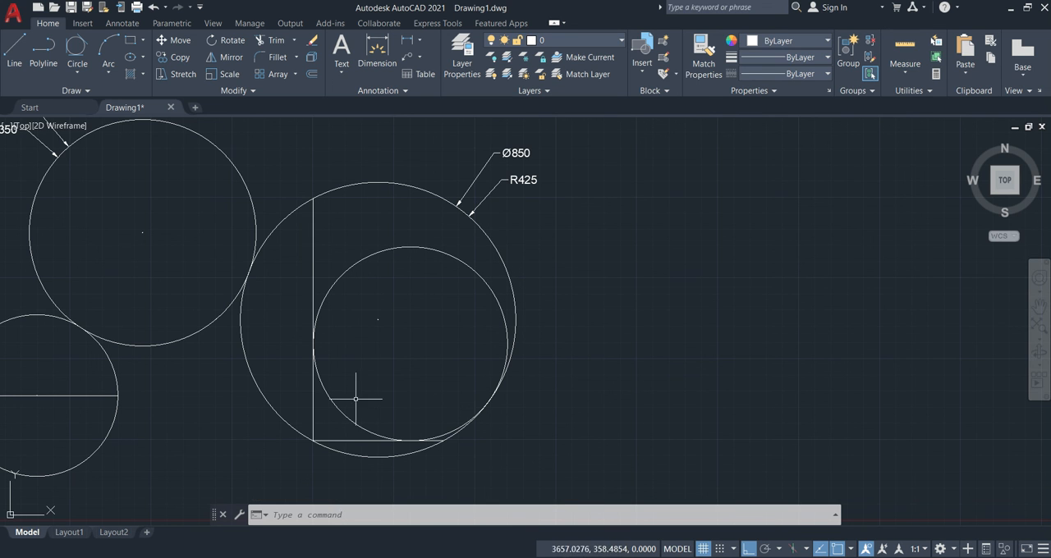
scroll(497, 253, down, 2)
mouse_move(497, 253)
middle_down()
mouse_move(734, 269)
mouse_move(1050, 264)
middle_up()
middle_drag(659, 297, 404, 280)
middle_drag(807, 303, 593, 327)
scroll(696, 368, up, 2)
mouse_move(697, 368)
middle_down()
mouse_move(618, 371)
mouse_move(605, 361)
mouse_move(562, 391)
middle_up()
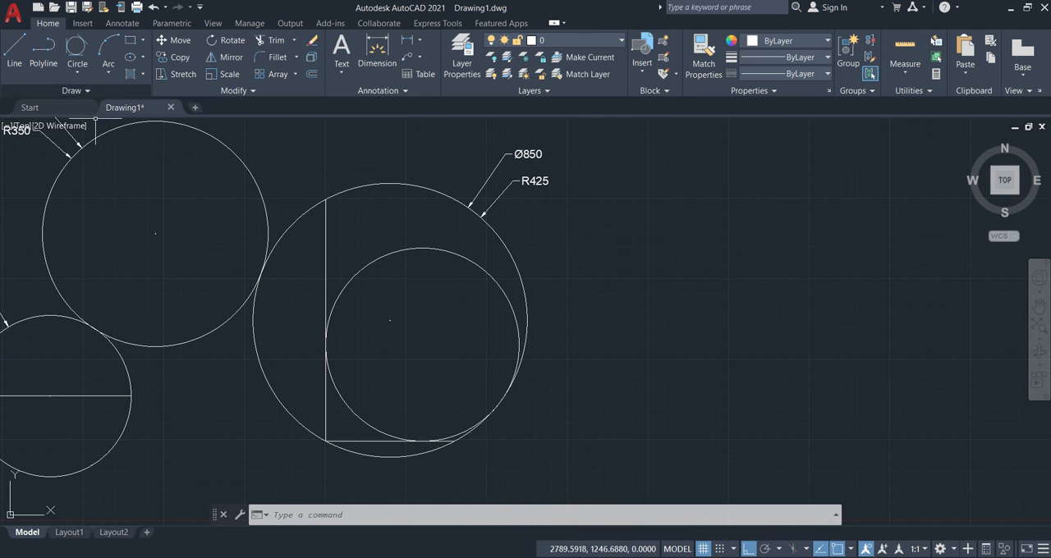
Add a radius dimension to the Tan, Tan, Tan circle with DIMRADIUS, placing its text outside the three-point circle's upper-right side.
text(ra)
key(Return)
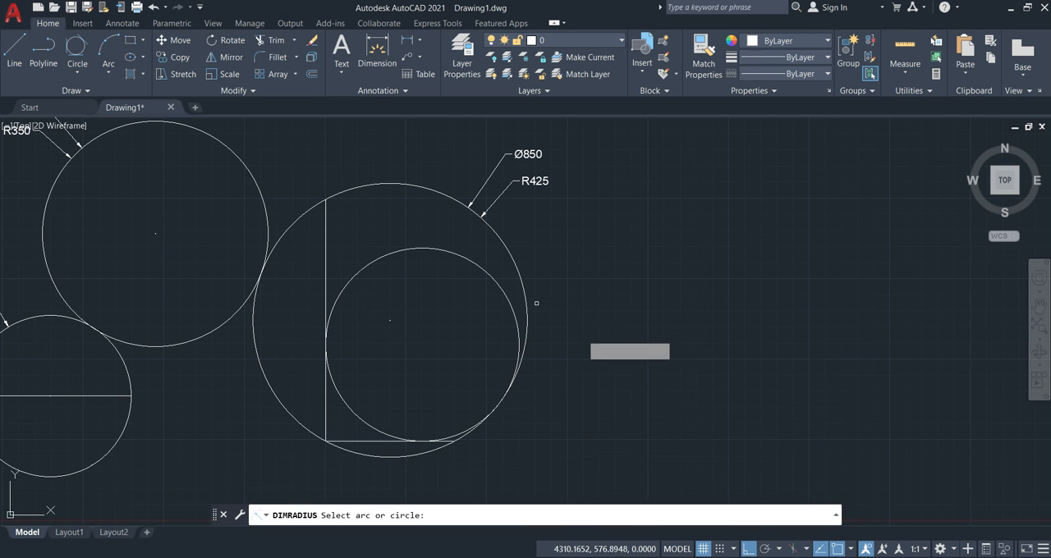
click(504, 291)
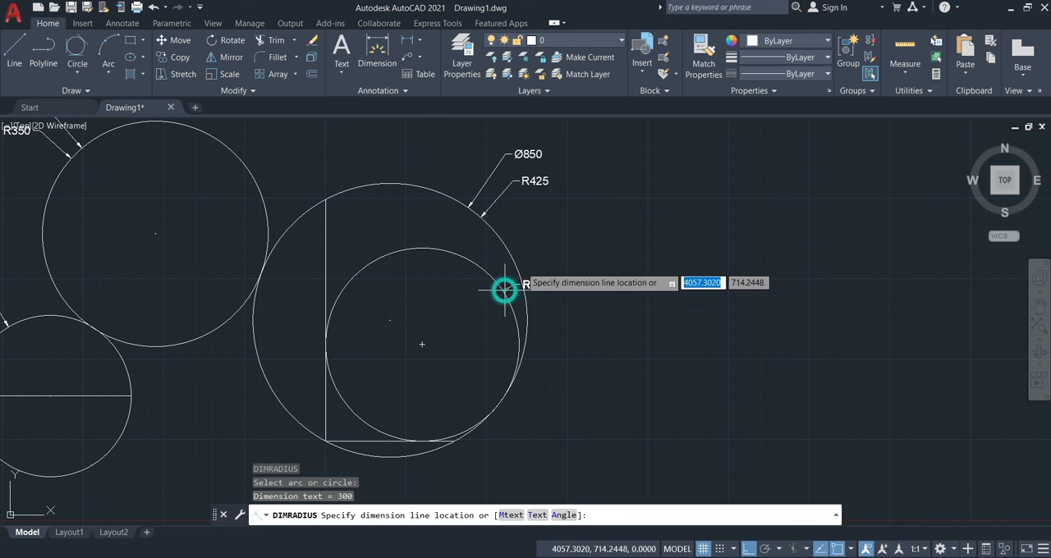
click(548, 252)
Add a diameter dimension to the Tan, Tan, Tan circle with DIMDIAMETER, placing its text just above the radius dimension.
text(dd)
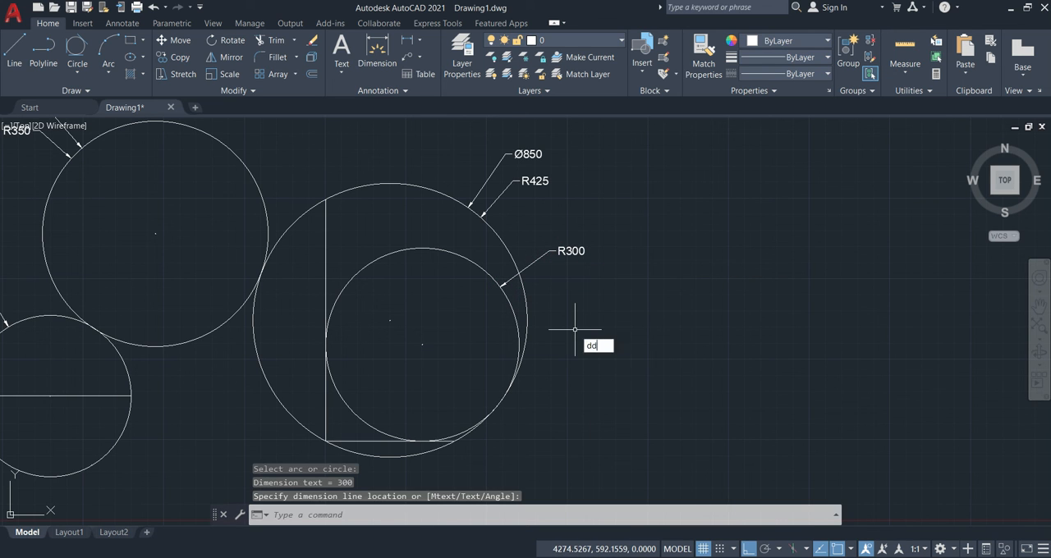
text(i)
key(Return)
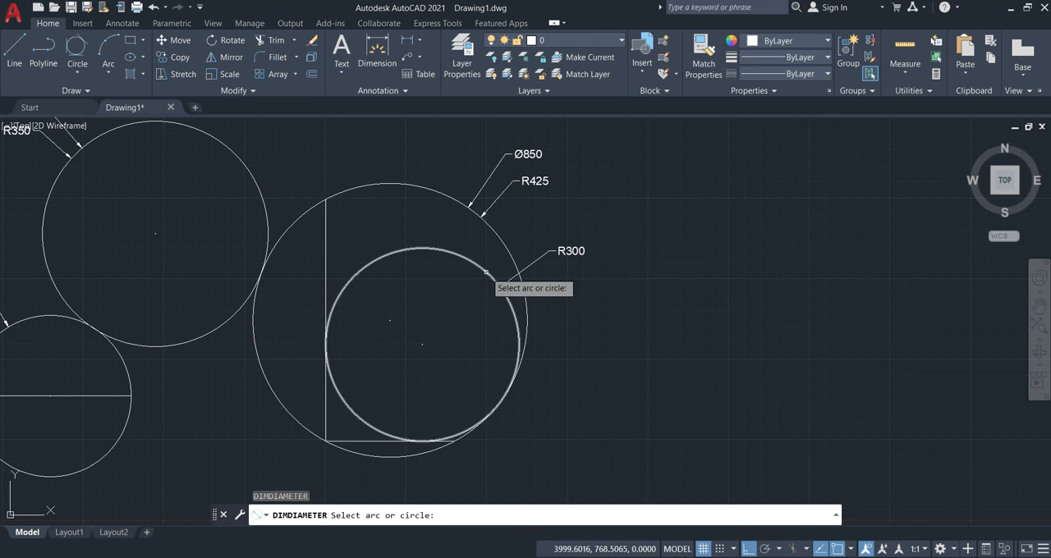
click(486, 272)
click(546, 230)
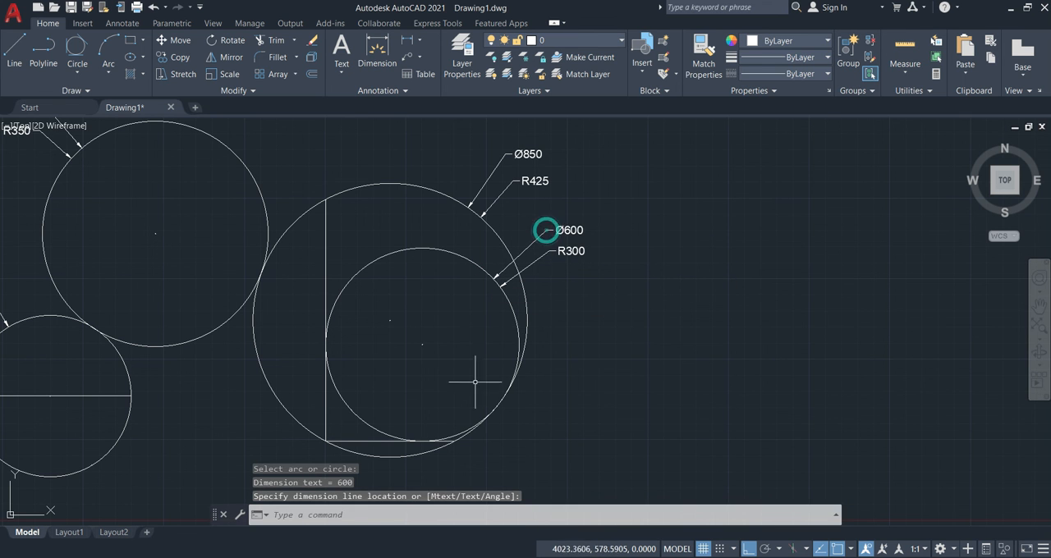
Erase the vertical and horizontal construction lines in the three-point circle and the horizontal line across the two-point circle.
scroll(624, 349, down, 3)
mouse_move(645, 347)
middle_down()
mouse_move(842, 336)
mouse_move(815, 337)
middle_up()
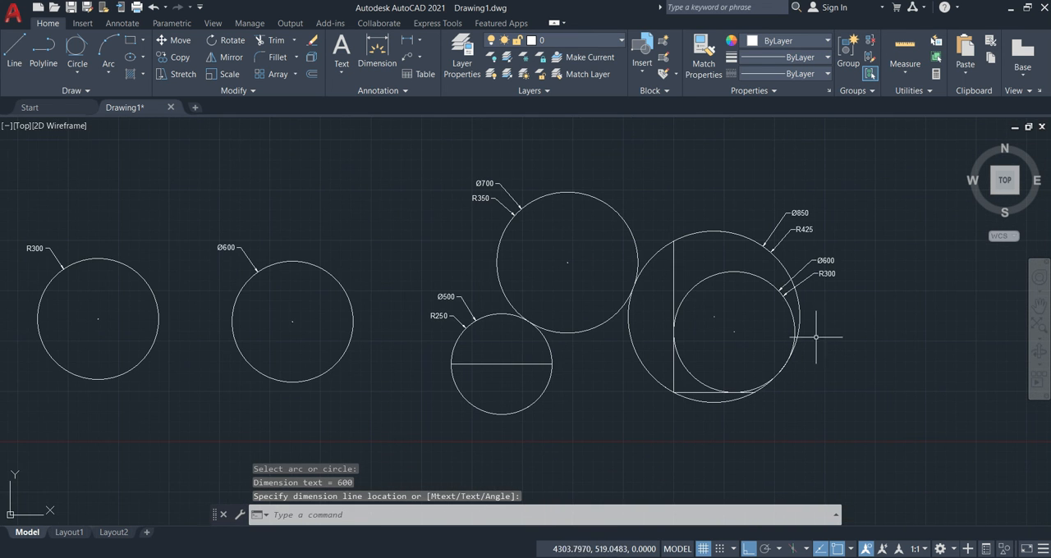
click(674, 288)
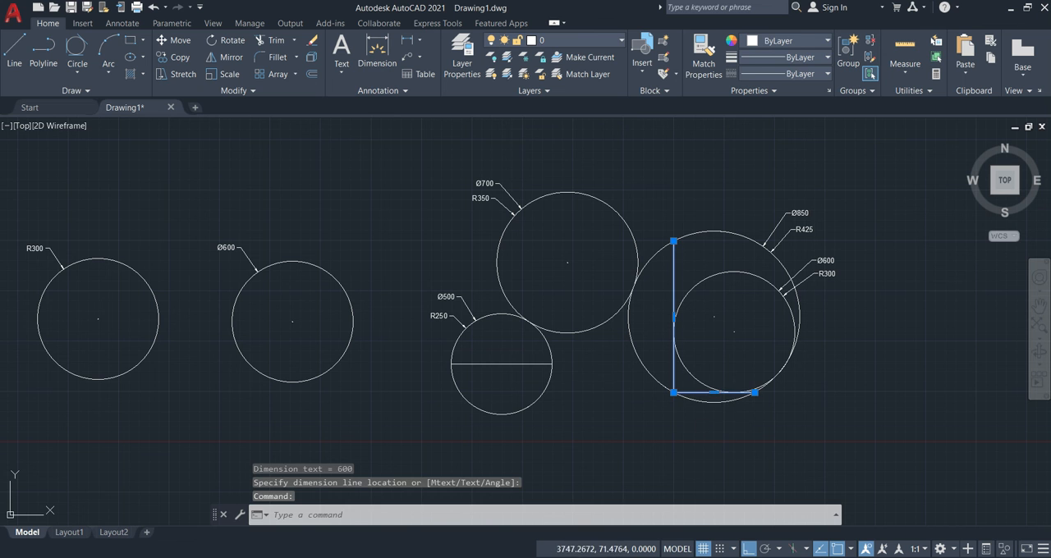
text(e)
key(Return)
click(536, 350)
click(518, 375)
text(e)
key(Return)
scroll(681, 311, down, 2)
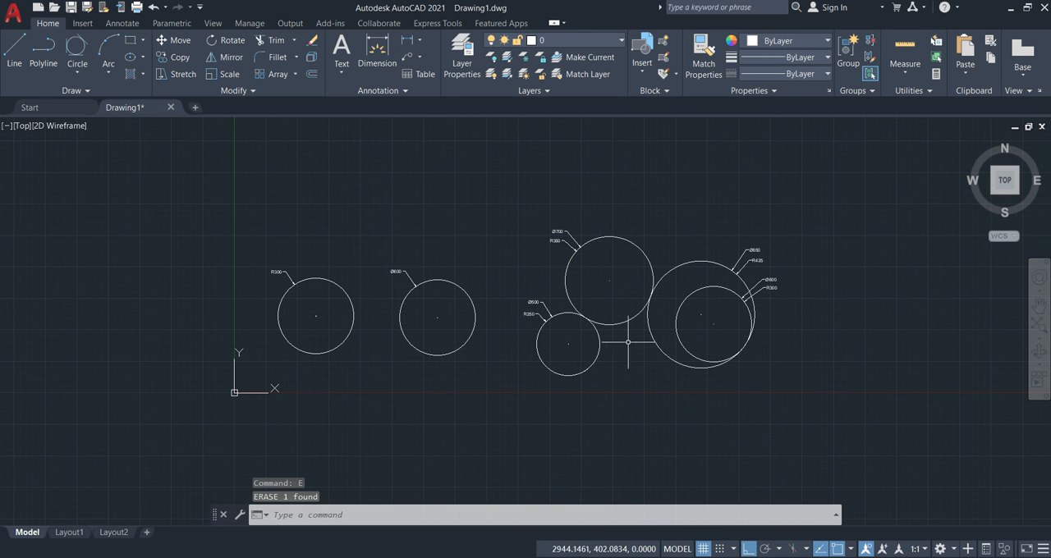
scroll(558, 310, up, 2)
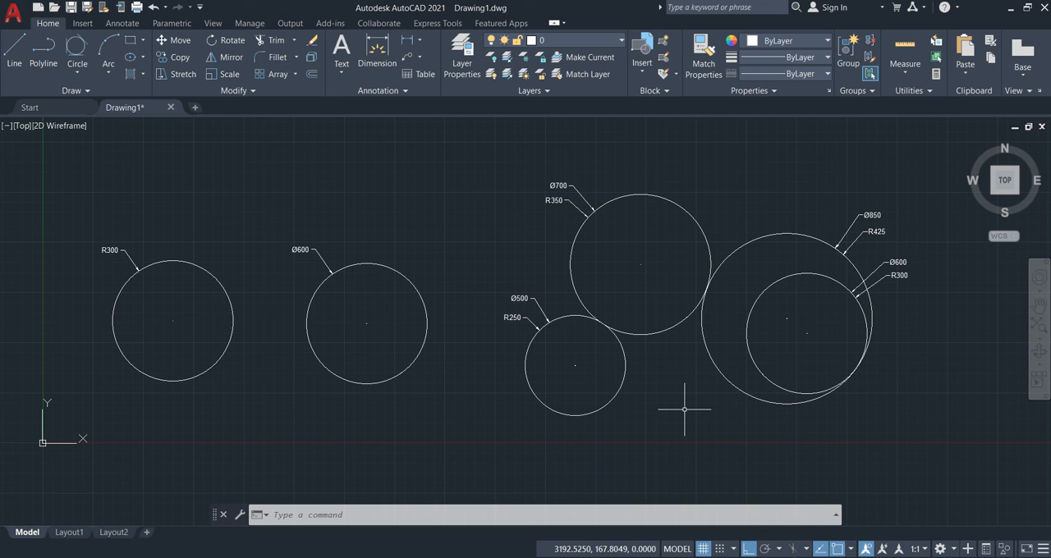
click(857, 557)
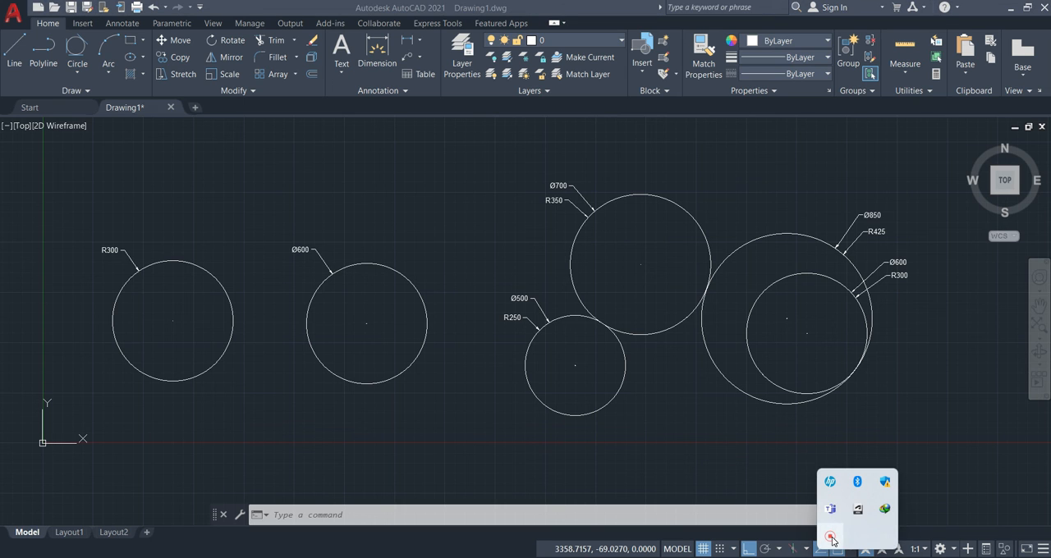